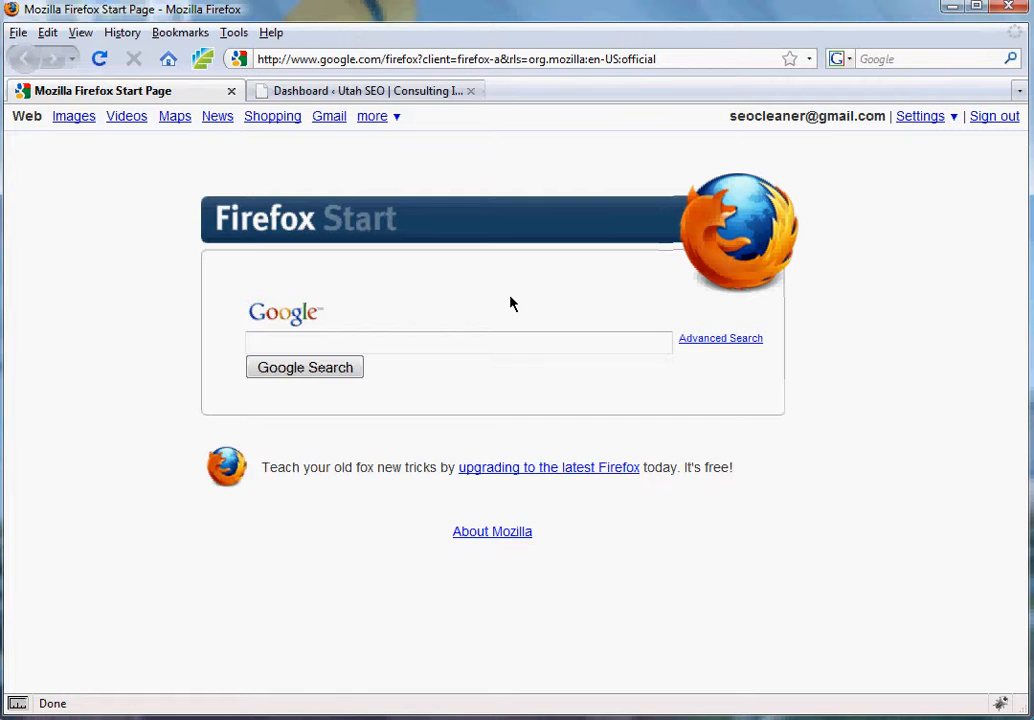
Step: Search Google for "google analytics", then open the official website and access the Analytics account
{"action": "left_click", "coordinate": [463, 336]}
{"action": "type", "text": "google "}
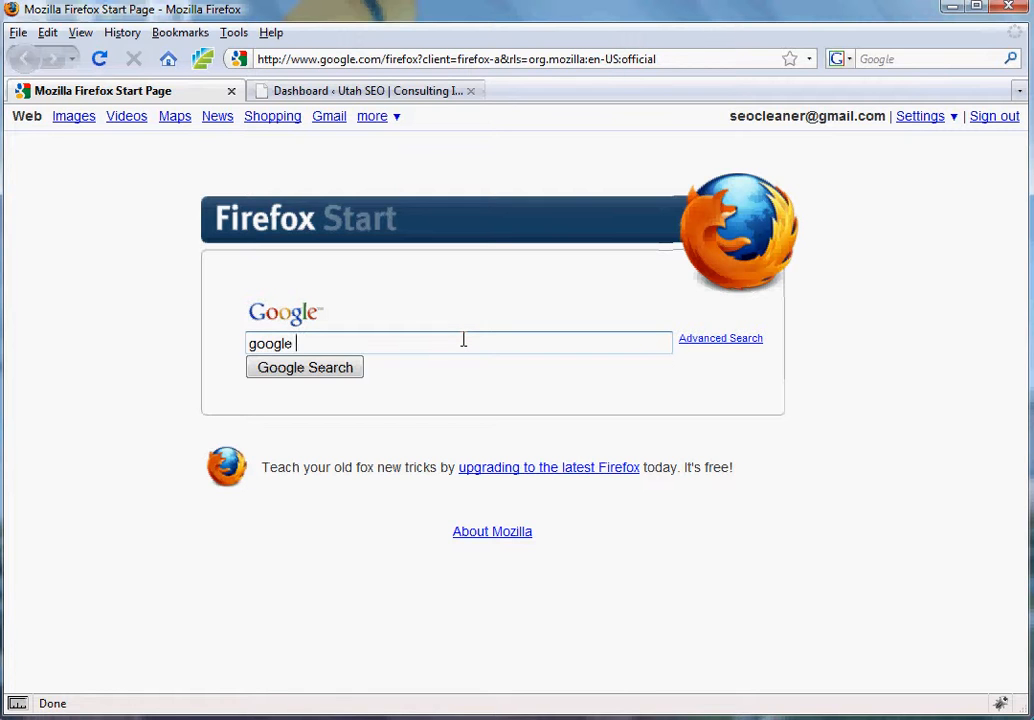
{"action": "type", "text": "analytics"}
{"action": "key", "text": "Return"}
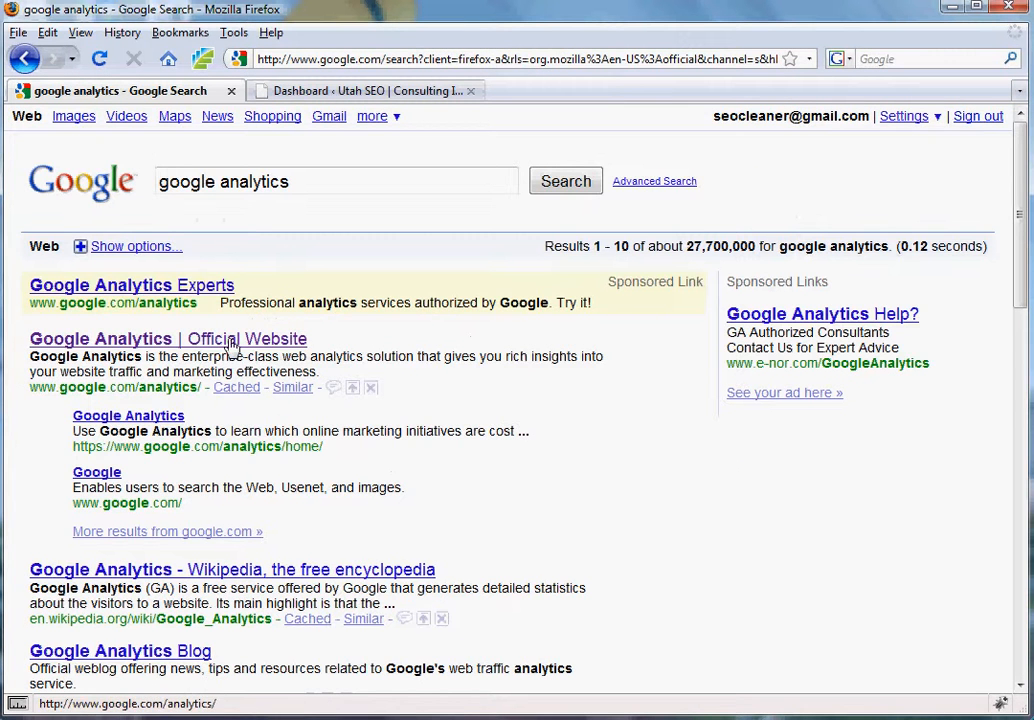
{"action": "left_click", "coordinate": [232, 343]}
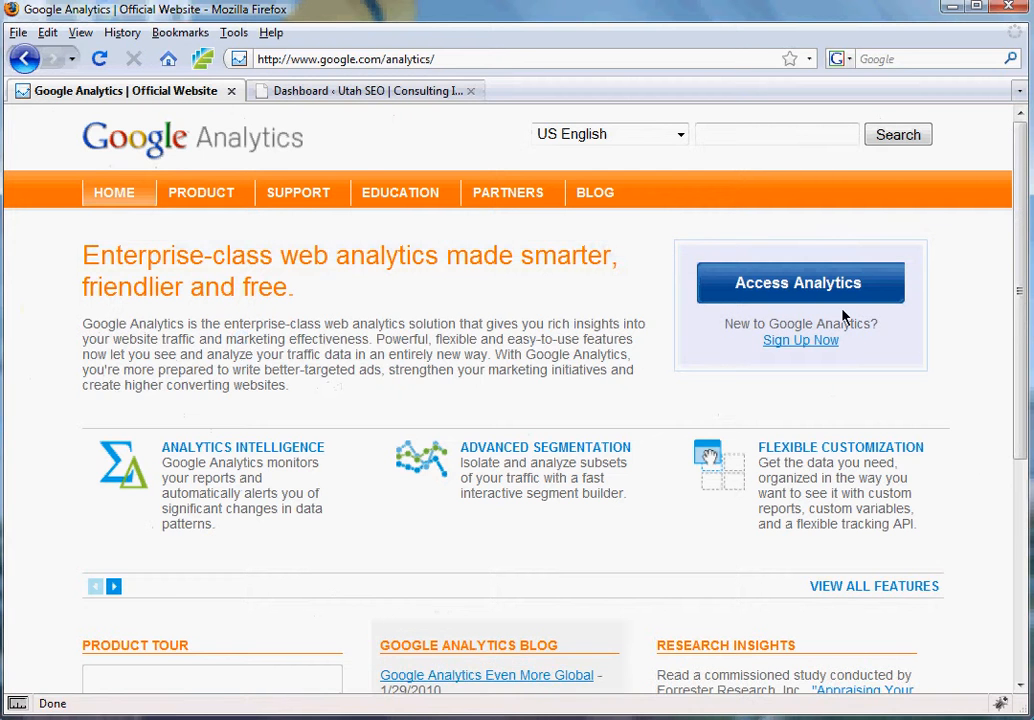
{"action": "left_click", "coordinate": [829, 300]}
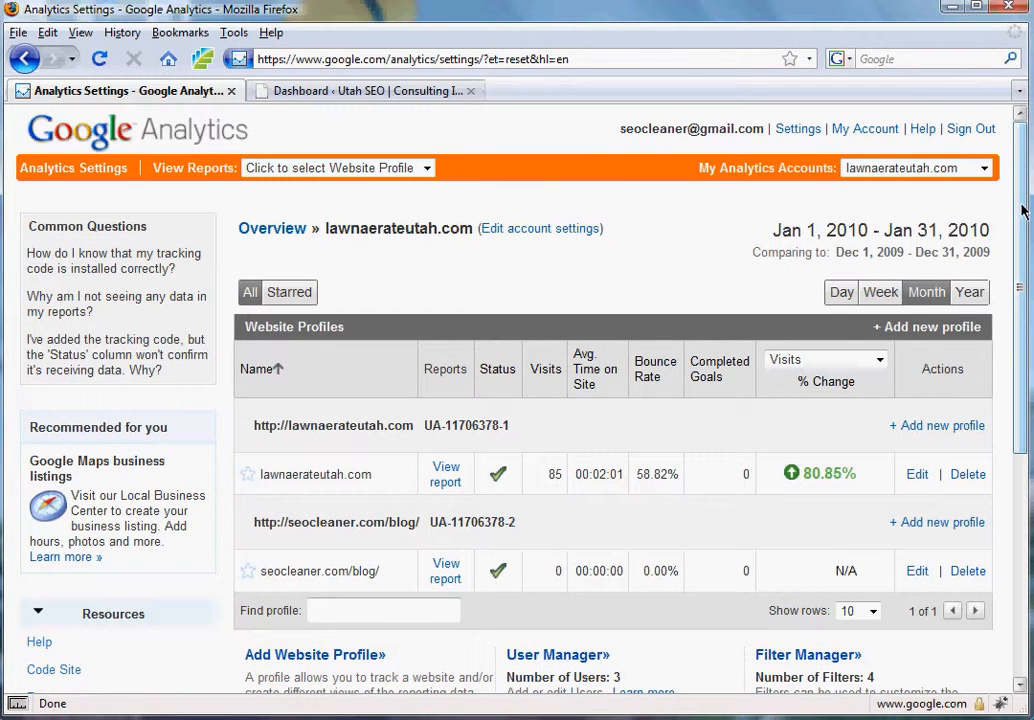
{"action": "left_click_drag", "start_coordinate": [1025, 212], "coordinate": [1020, 362]}
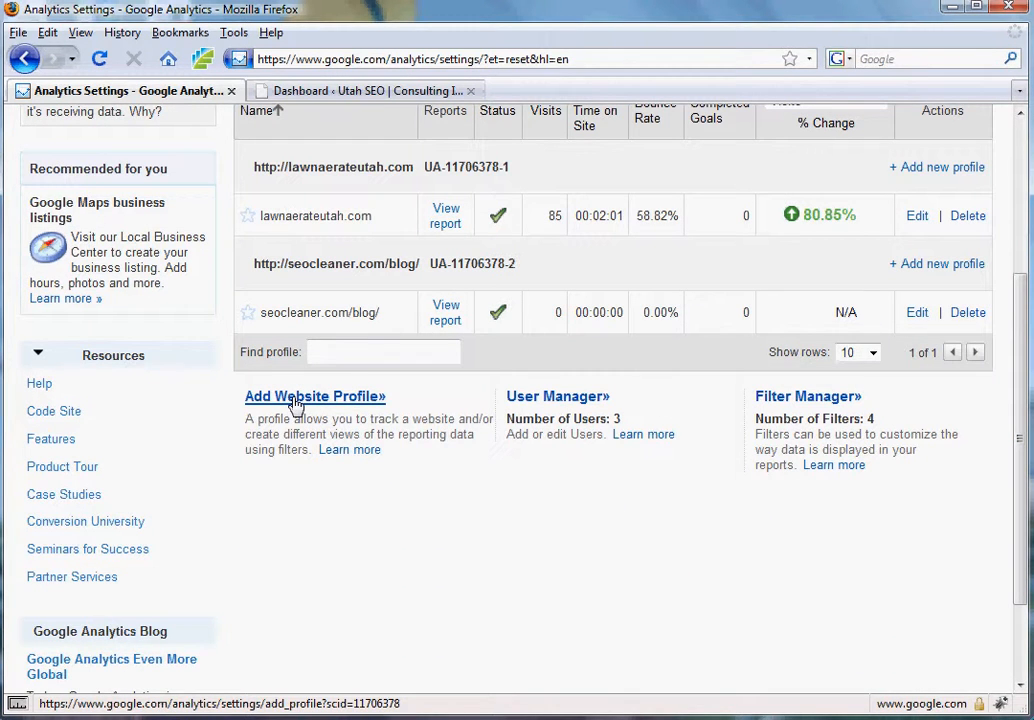
{"action": "left_click", "coordinate": [295, 402]}
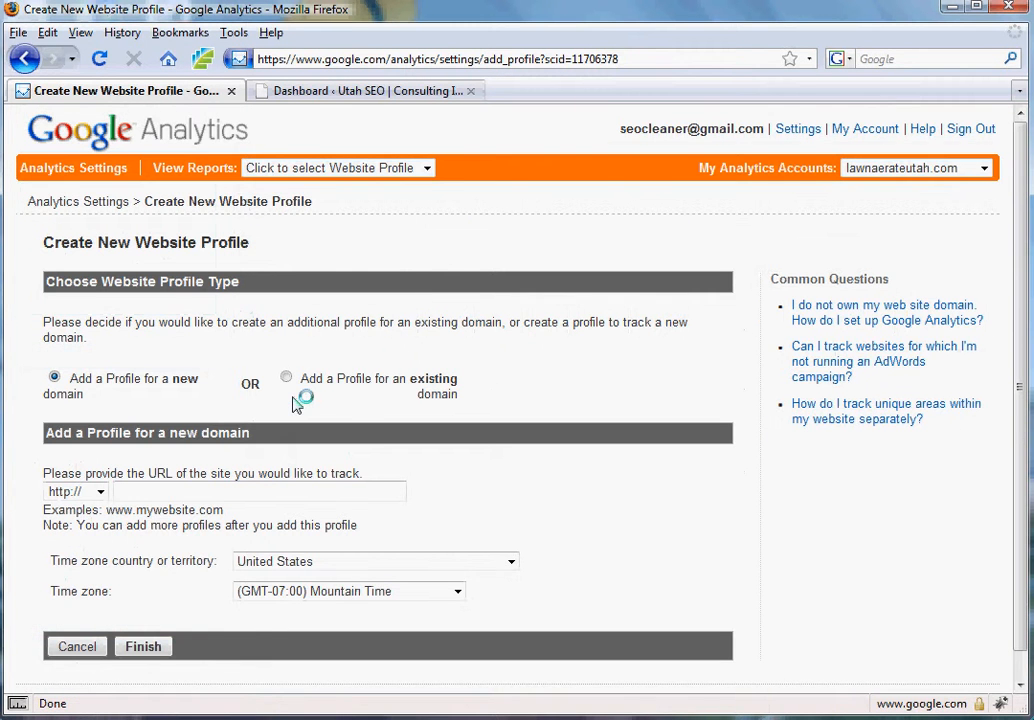
{"action": "scroll", "coordinate": [503, 436], "scroll_direction": "down", "scroll_amount": 1}
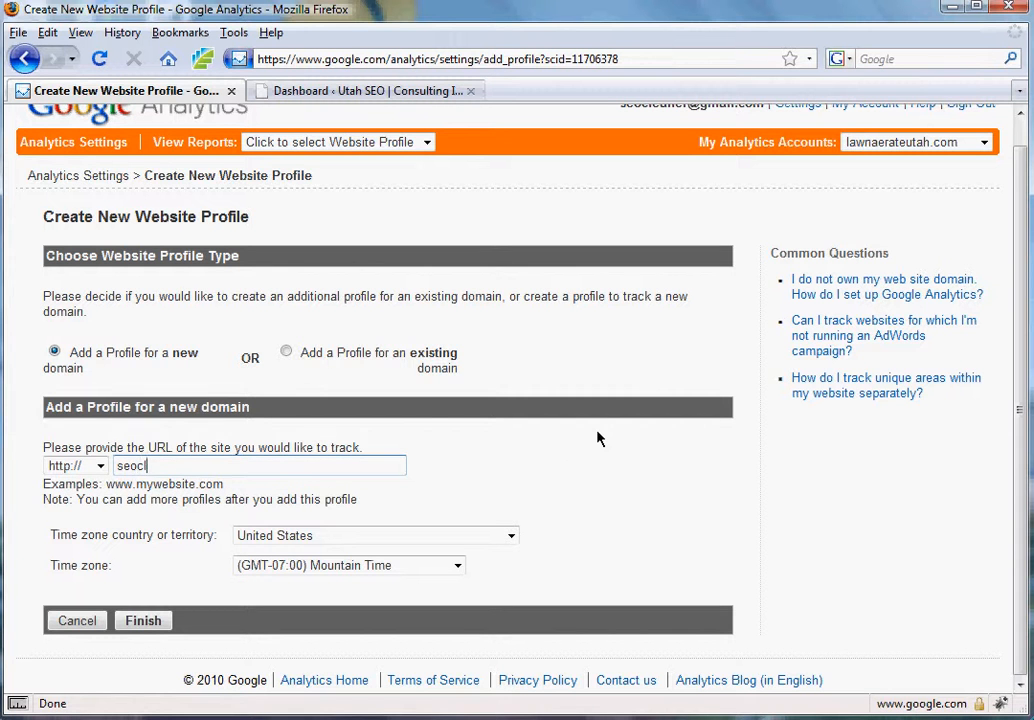
{"action": "type", "text": "eaner.com/"}
{"action": "left_click_drag", "start_coordinate": [114, 466], "coordinate": [250, 477]}
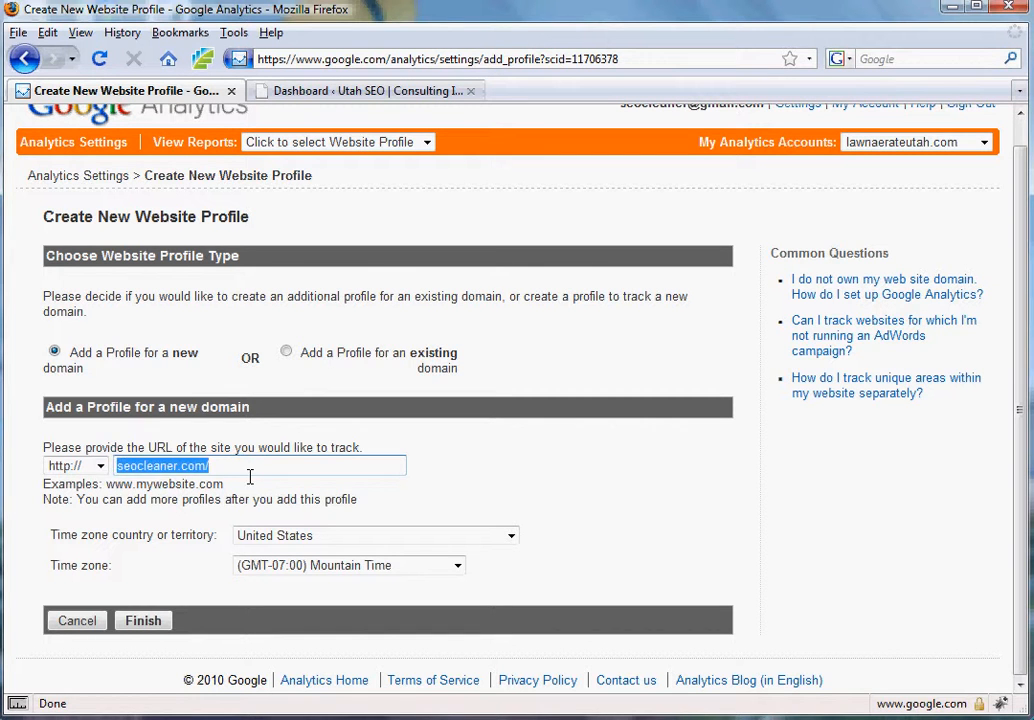
{"action": "left_click", "coordinate": [250, 477]}
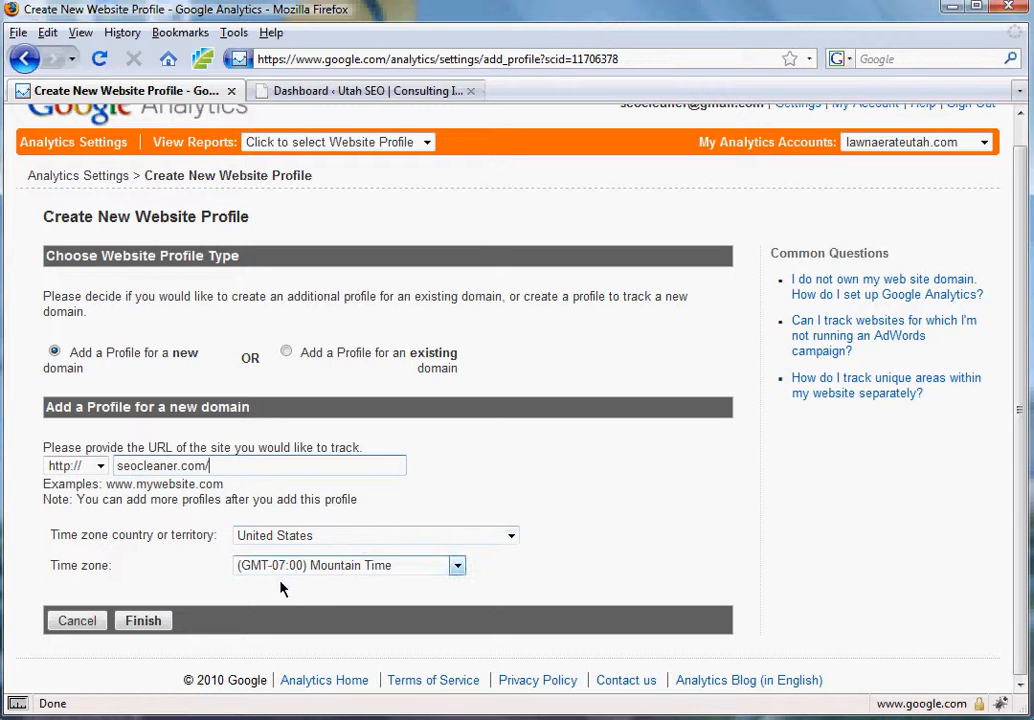
{"action": "left_click", "coordinate": [158, 626]}
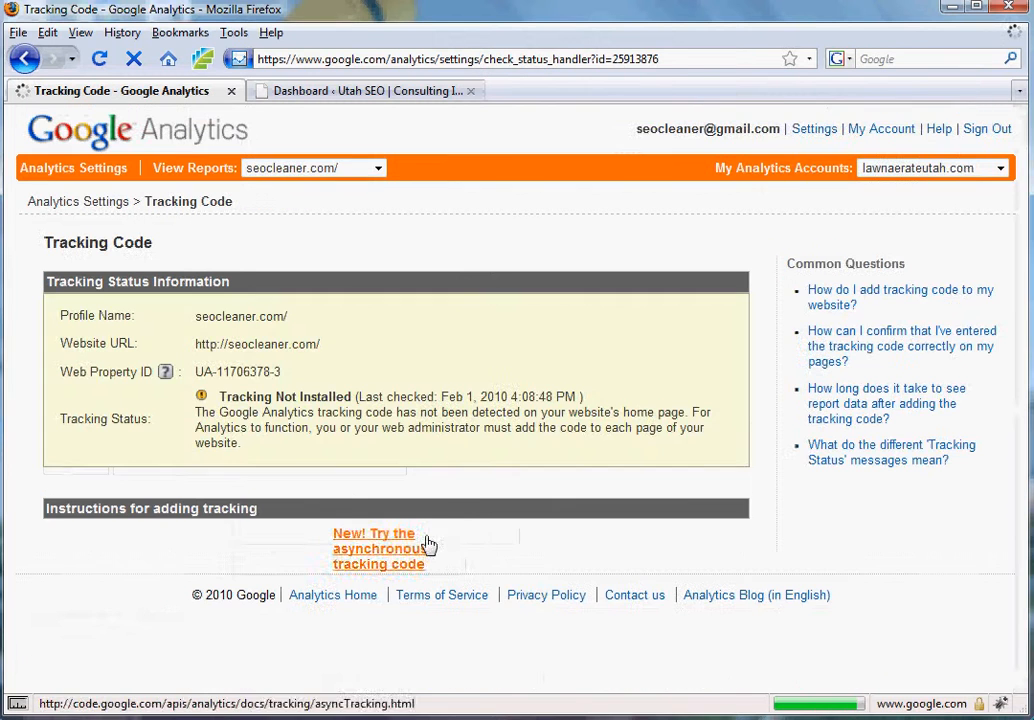
Step: Examine the new profile's tracking status and the standard tracking code instructions
{"action": "scroll", "coordinate": [467, 527], "scroll_direction": "down", "scroll_amount": 1}
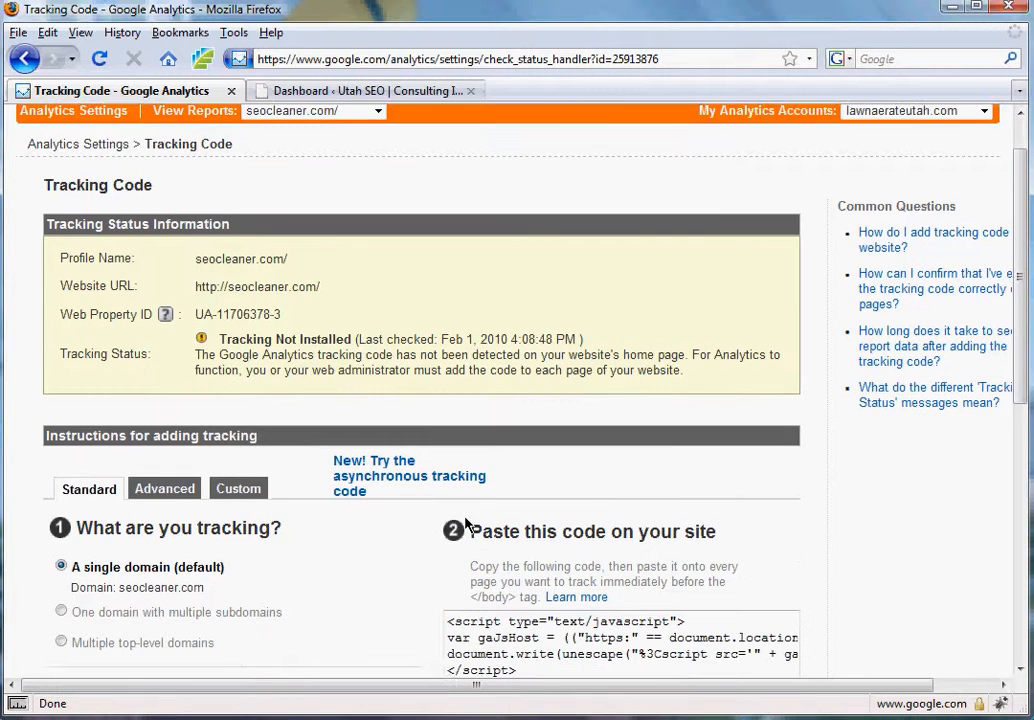
{"action": "scroll", "coordinate": [467, 527], "scroll_direction": "down", "scroll_amount": 1}
{"action": "scroll", "coordinate": [465, 518], "scroll_direction": "down", "scroll_amount": 1}
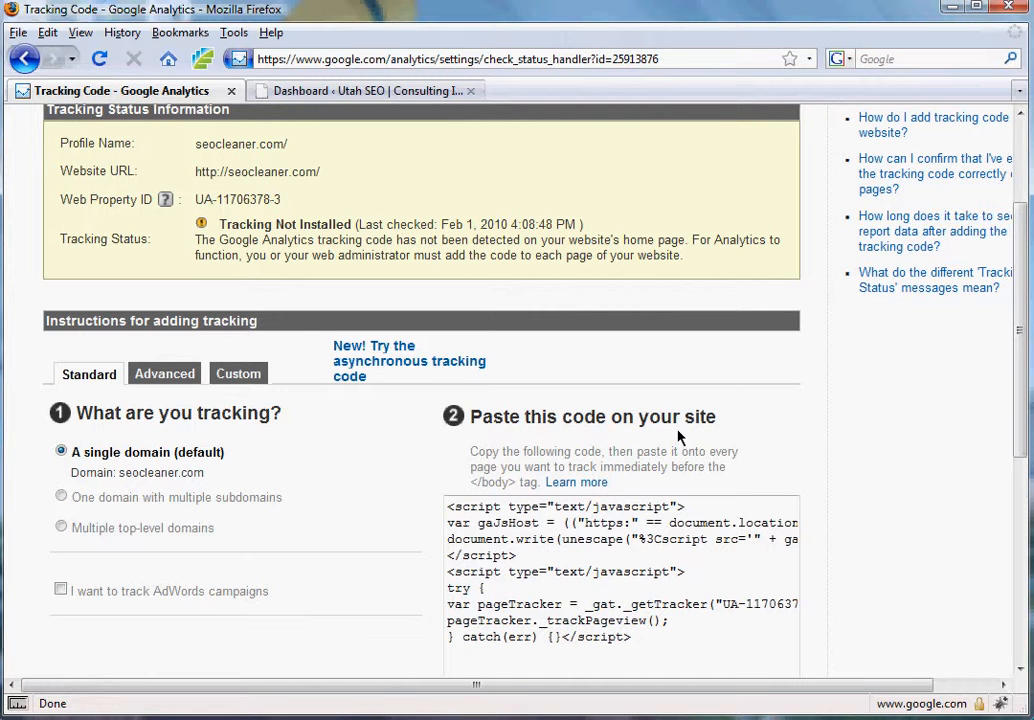
{"action": "scroll", "coordinate": [677, 437], "scroll_direction": "up", "scroll_amount": 1}
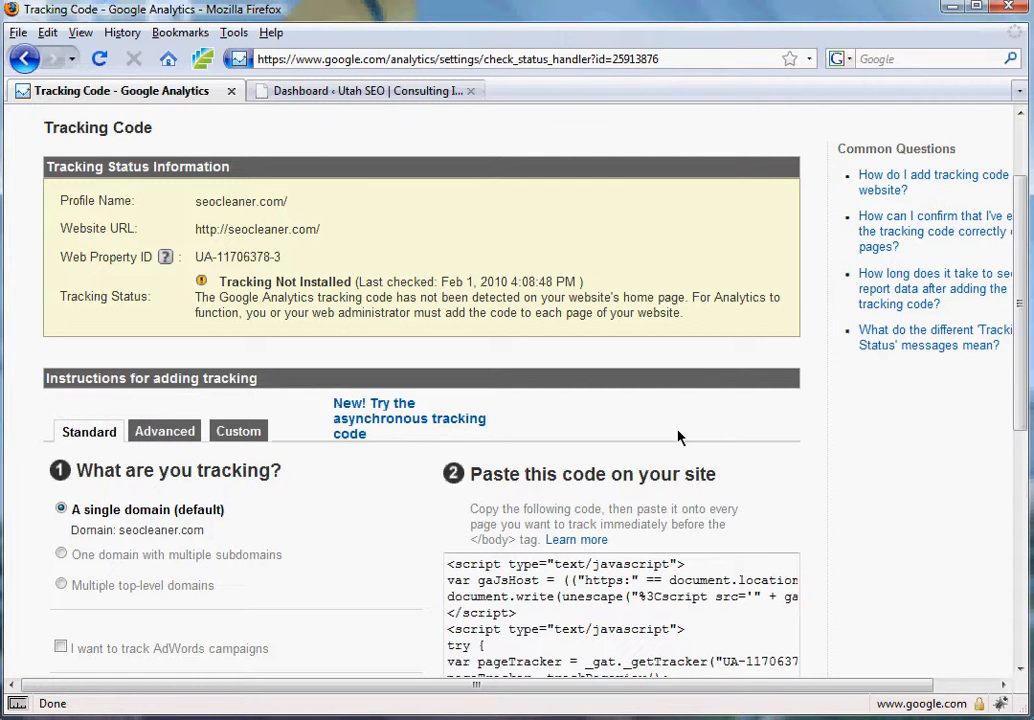
{"action": "scroll", "coordinate": [677, 437], "scroll_direction": "up", "scroll_amount": 1}
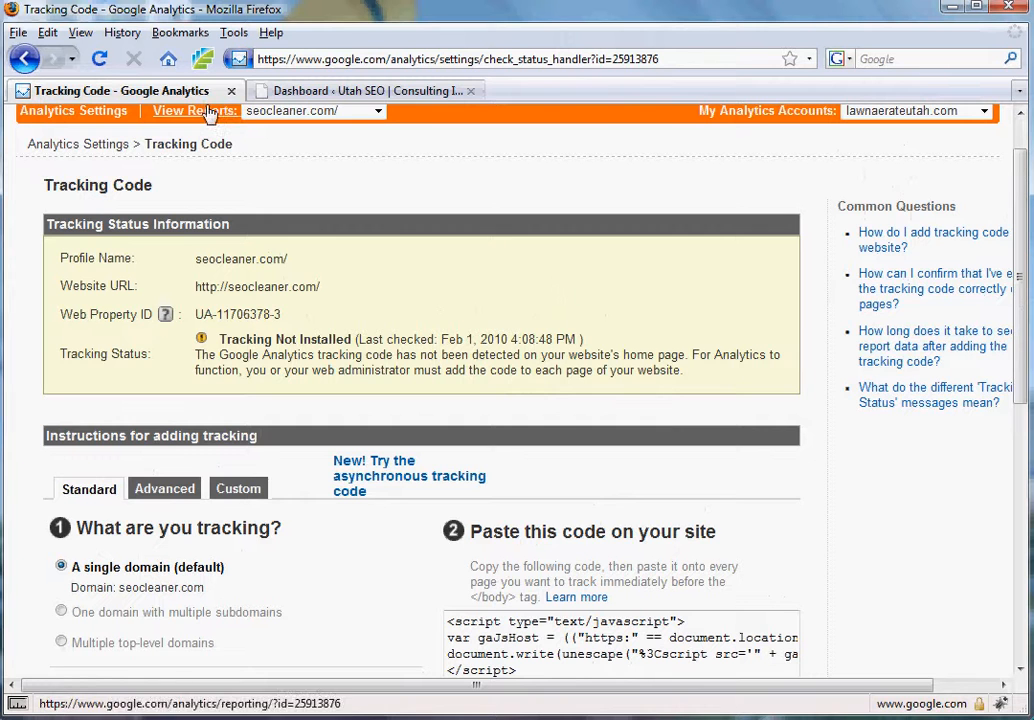
Step: Switch to the site's WordPress dashboard and search for new plugins with the term "google analytics"
{"action": "left_click", "coordinate": [315, 92]}
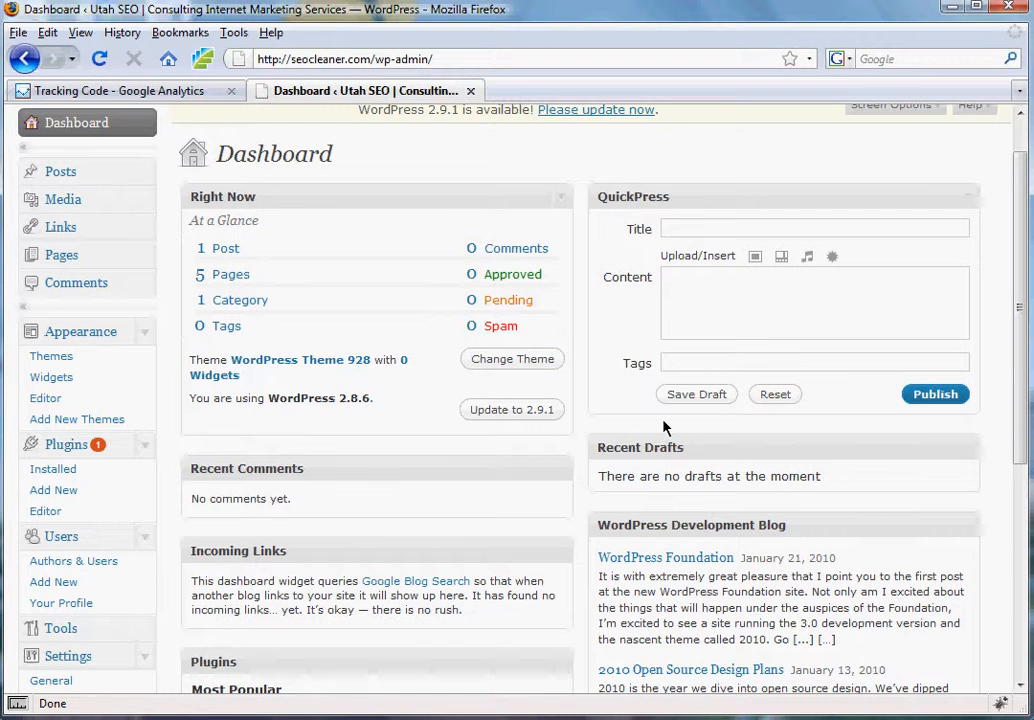
{"action": "scroll", "coordinate": [665, 429], "scroll_direction": "up", "scroll_amount": 1}
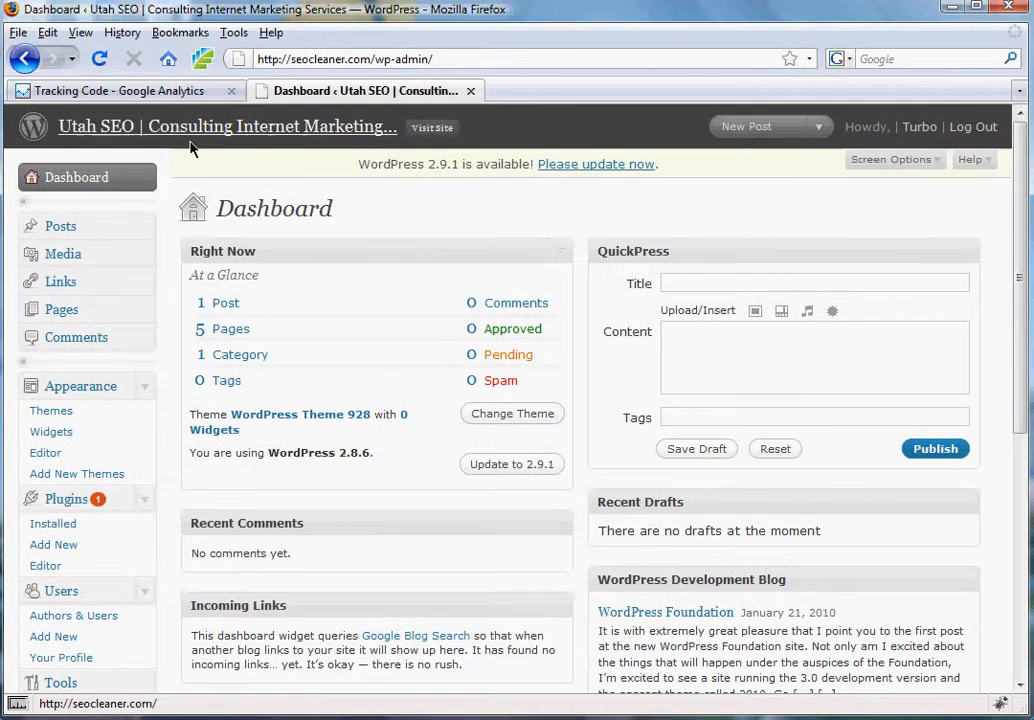
{"action": "left_click", "coordinate": [66, 551]}
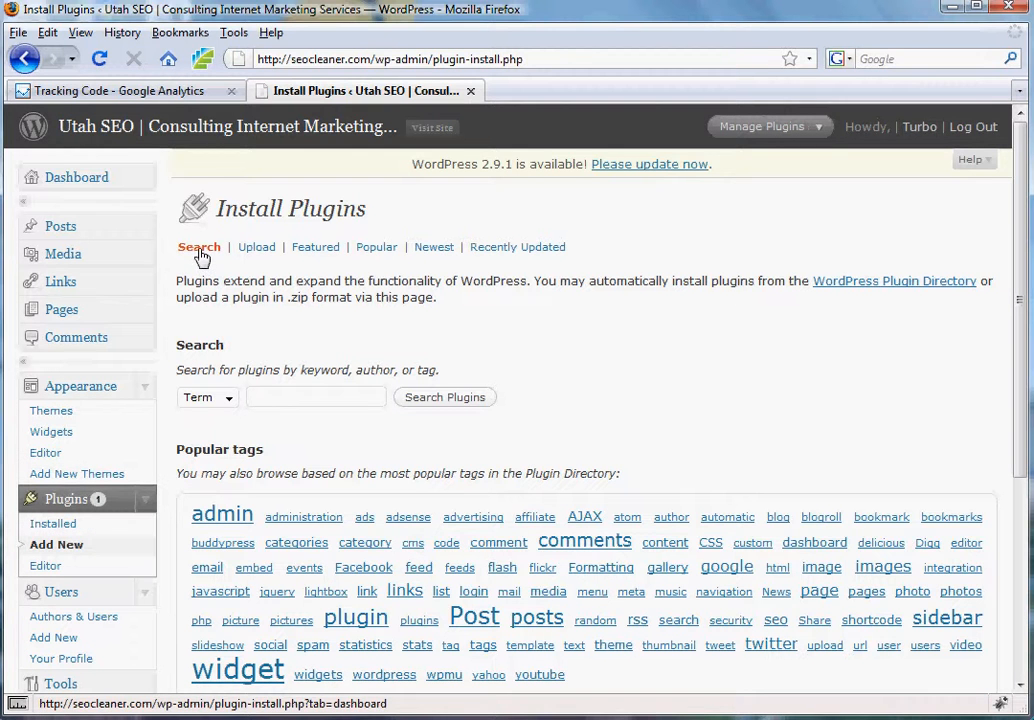
{"action": "type", "text": "g"}
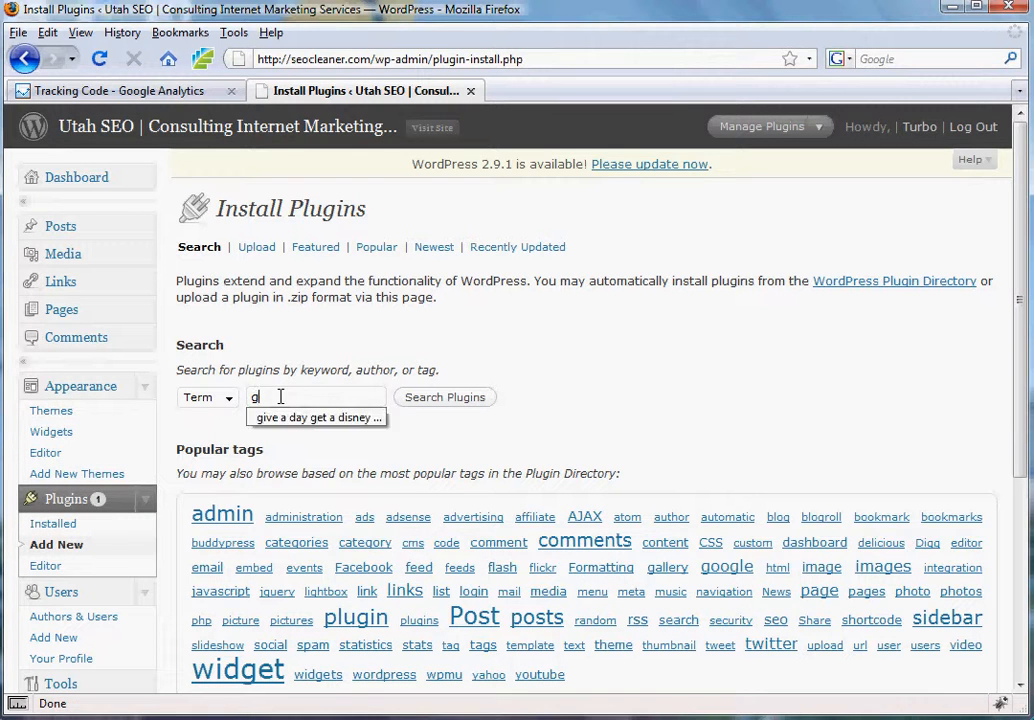
{"action": "type", "text": "oogle analytic"}
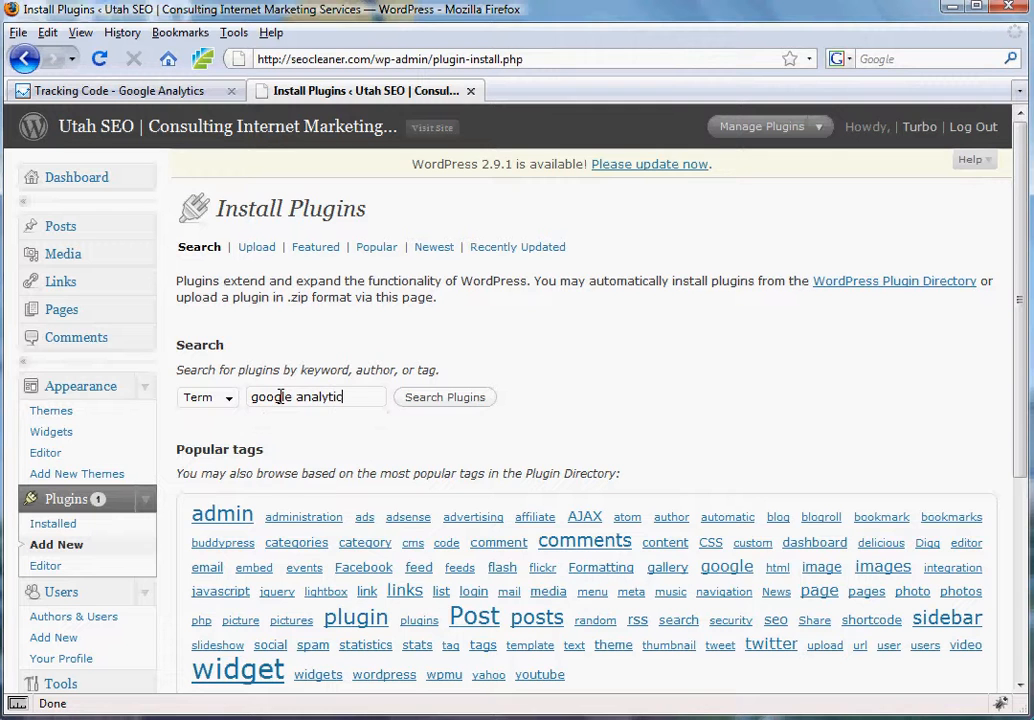
{"action": "type", "text": "s"}
{"action": "key", "text": "Return"}
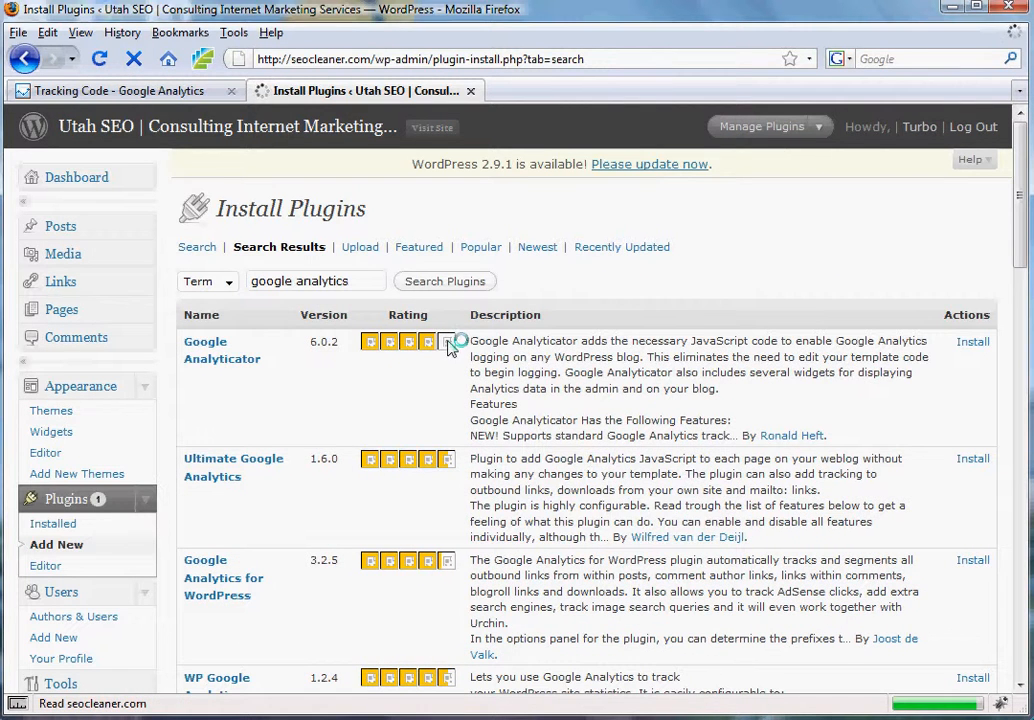
Step: Install the Google Analytics for WordPress 3.2.5 plugin from the search results and activate it
{"action": "mouse_move", "coordinate": [448, 342]}
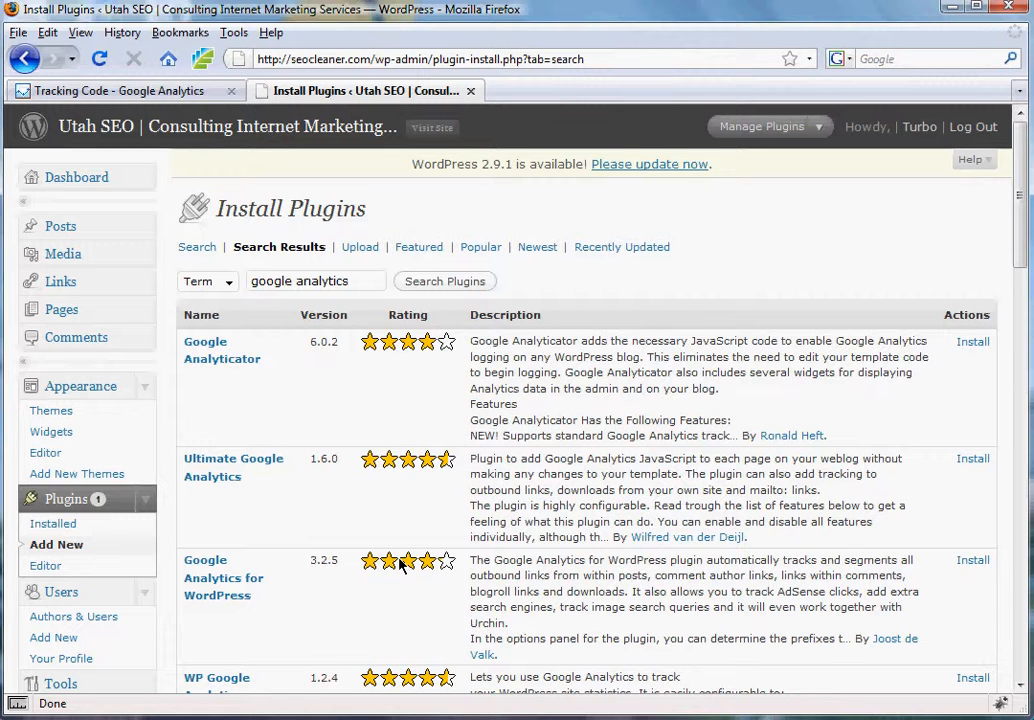
{"action": "mouse_move", "coordinate": [400, 566]}
{"action": "scroll", "coordinate": [400, 566], "scroll_direction": "down", "scroll_amount": 1}
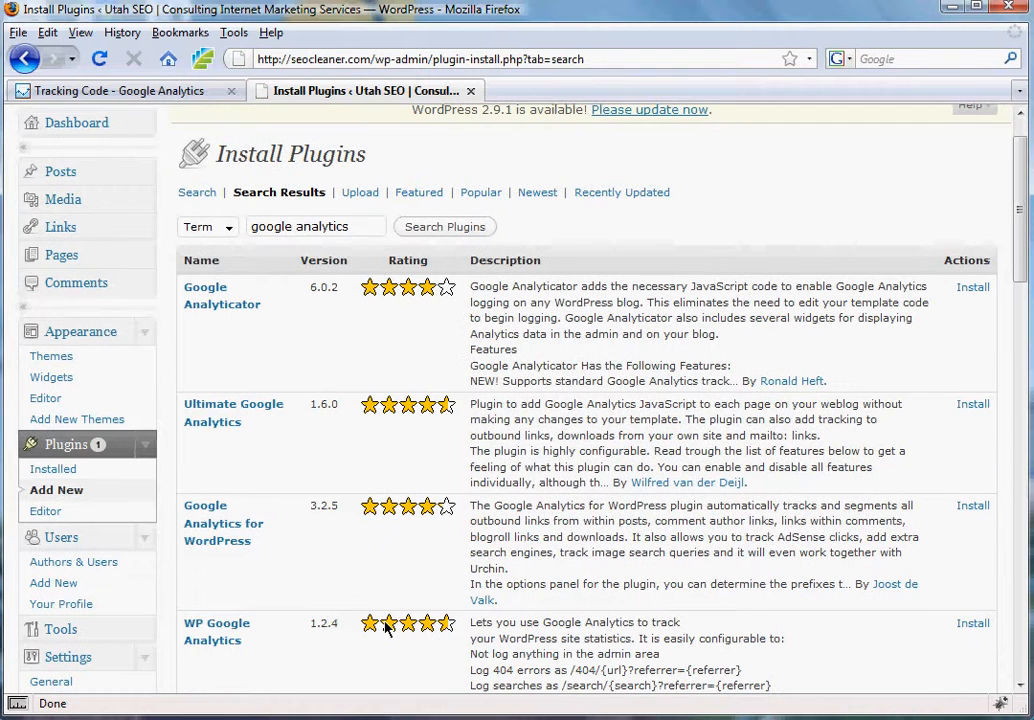
{"action": "mouse_move", "coordinate": [386, 626]}
{"action": "scroll", "coordinate": [386, 626], "scroll_direction": "down", "scroll_amount": 1}
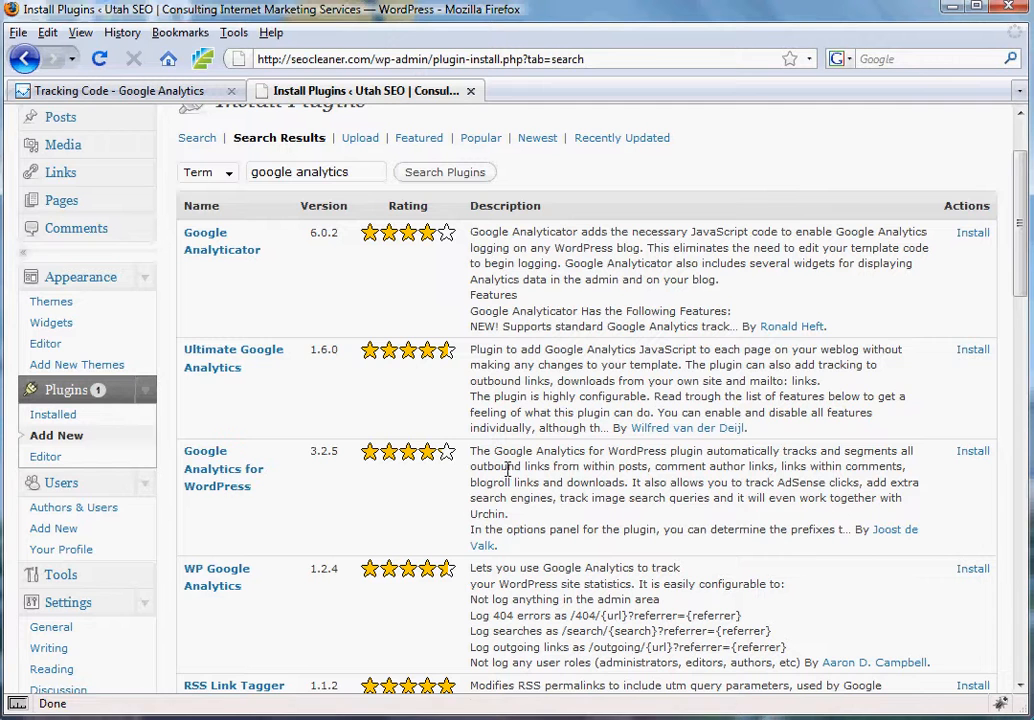
{"action": "left_click", "coordinate": [970, 453]}
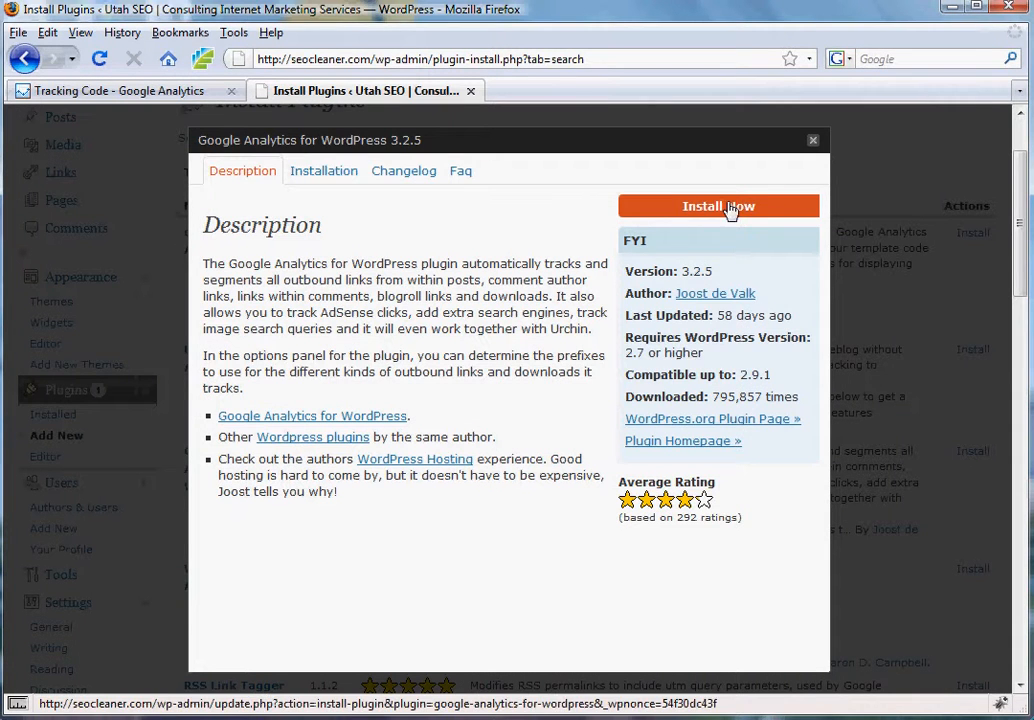
{"action": "left_click", "coordinate": [730, 207]}
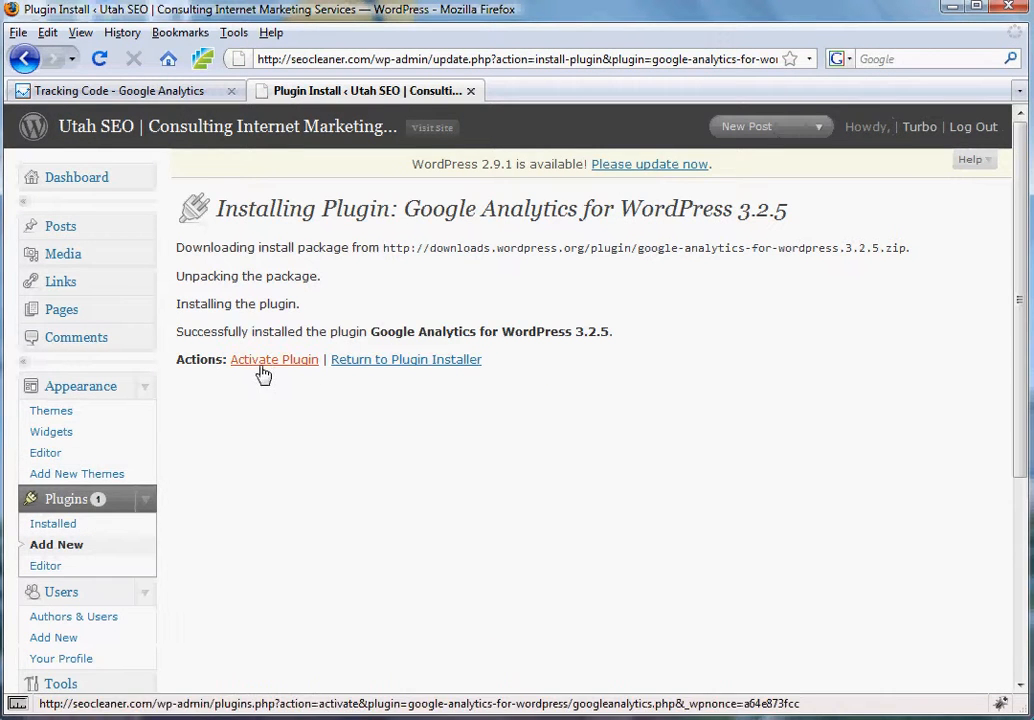
{"action": "left_click", "coordinate": [258, 370]}
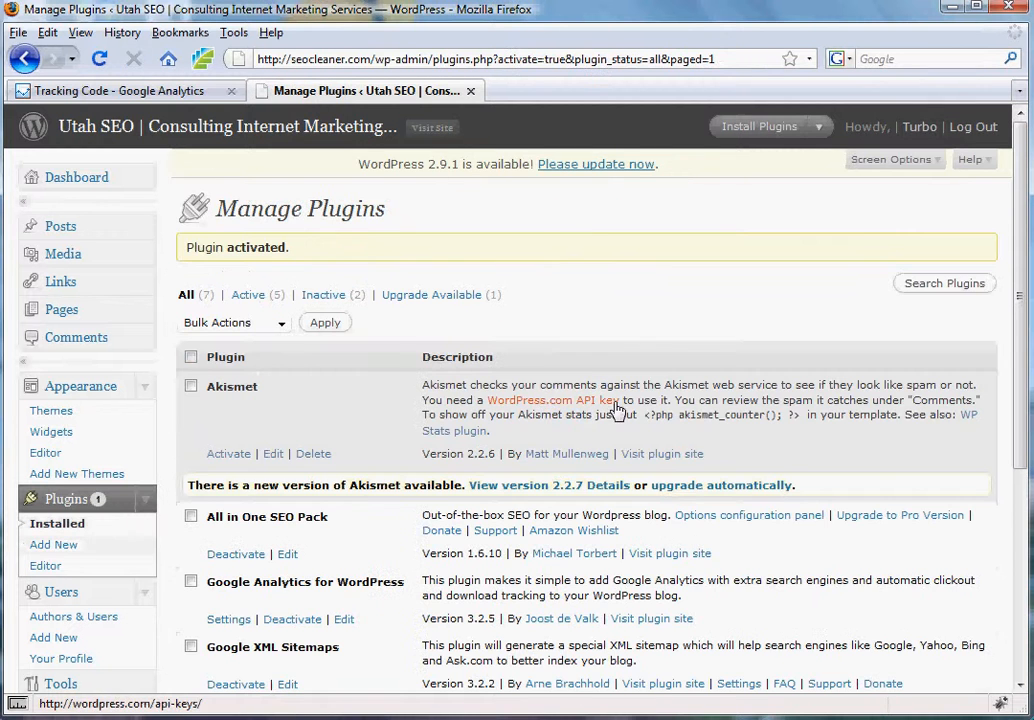
Step: Open the settings of the Google Analytics for WordPress plugin from the installed plugins list
{"action": "scroll", "coordinate": [655, 395], "scroll_direction": "down", "scroll_amount": 2}
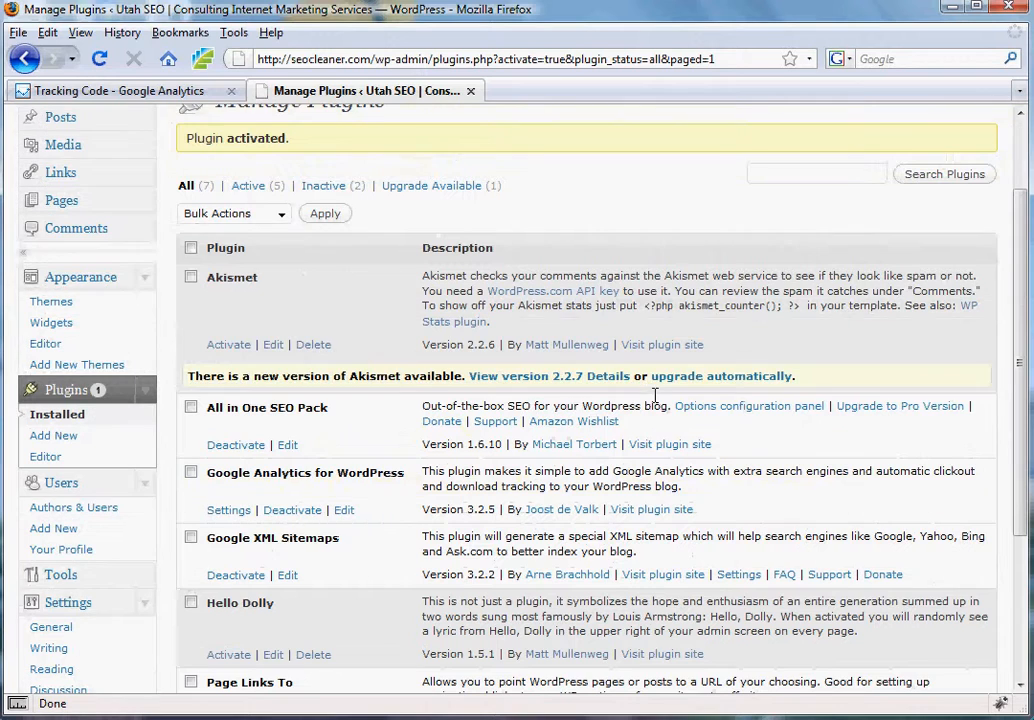
{"action": "scroll", "coordinate": [397, 243], "scroll_direction": "down", "scroll_amount": 3}
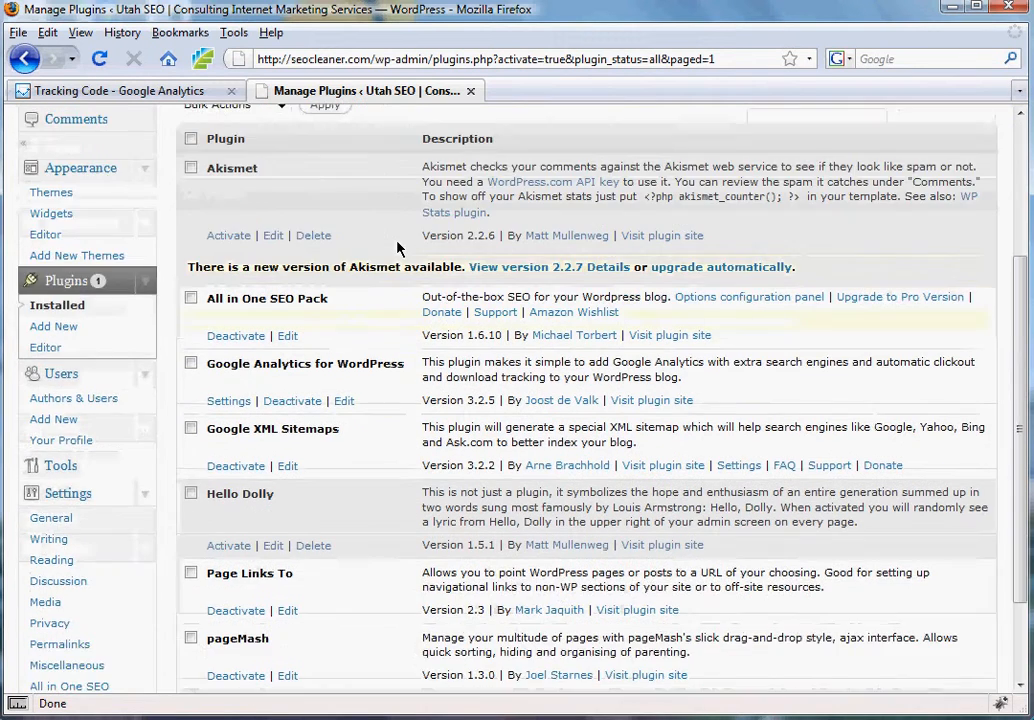
{"action": "scroll", "coordinate": [397, 248], "scroll_direction": "down", "scroll_amount": 1}
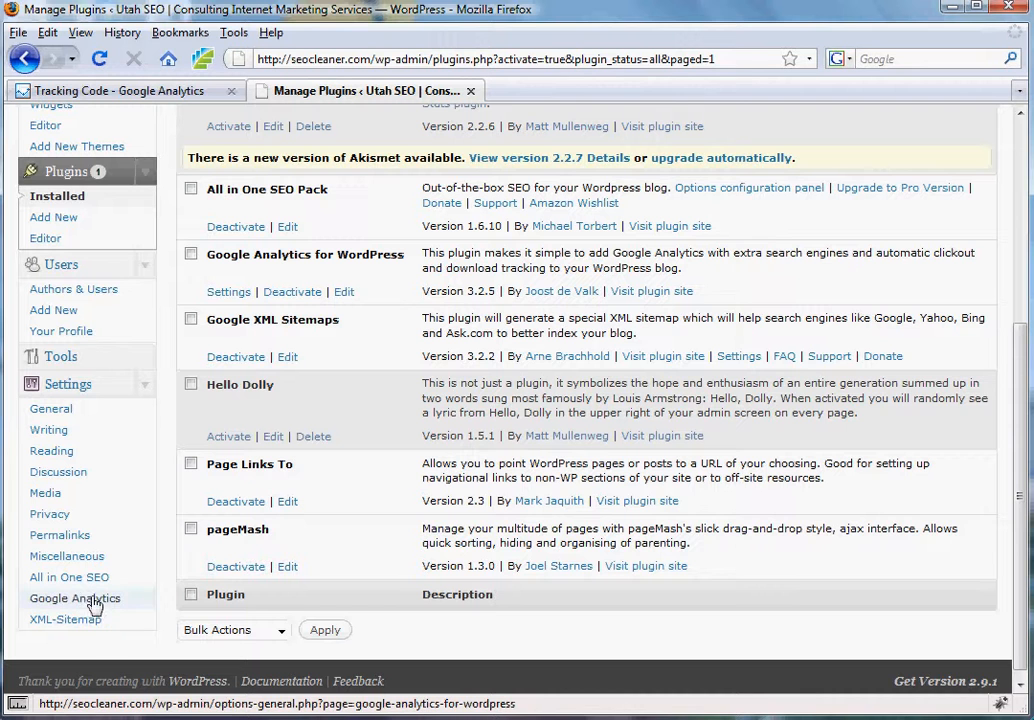
{"action": "left_click", "coordinate": [226, 294]}
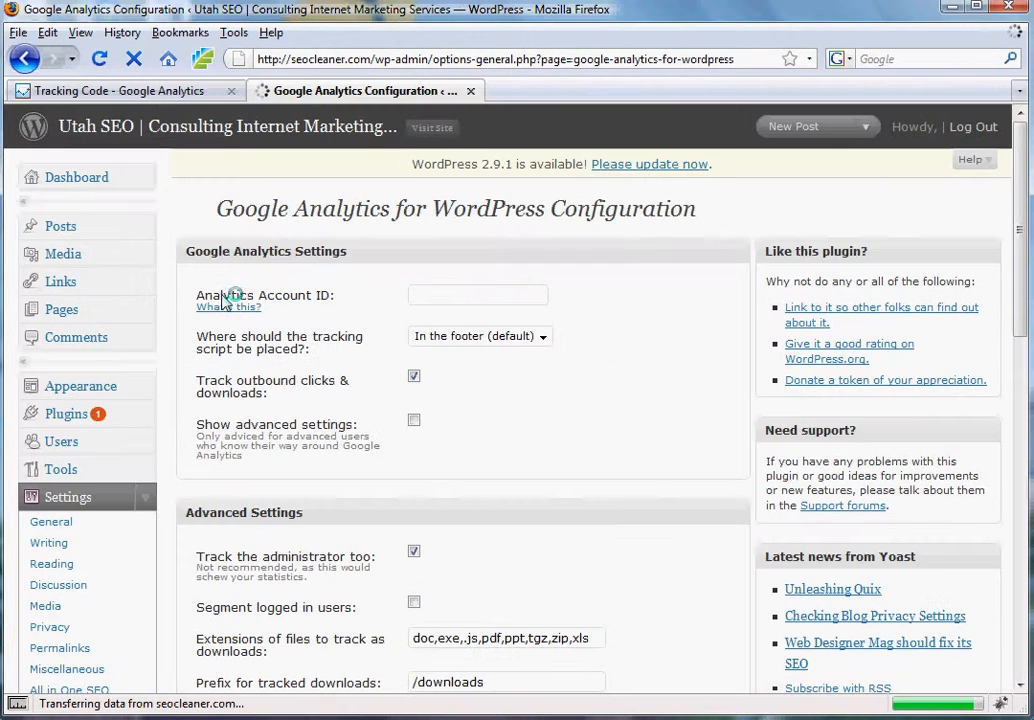
{"action": "scroll", "coordinate": [557, 458], "scroll_direction": "down", "scroll_amount": 1}
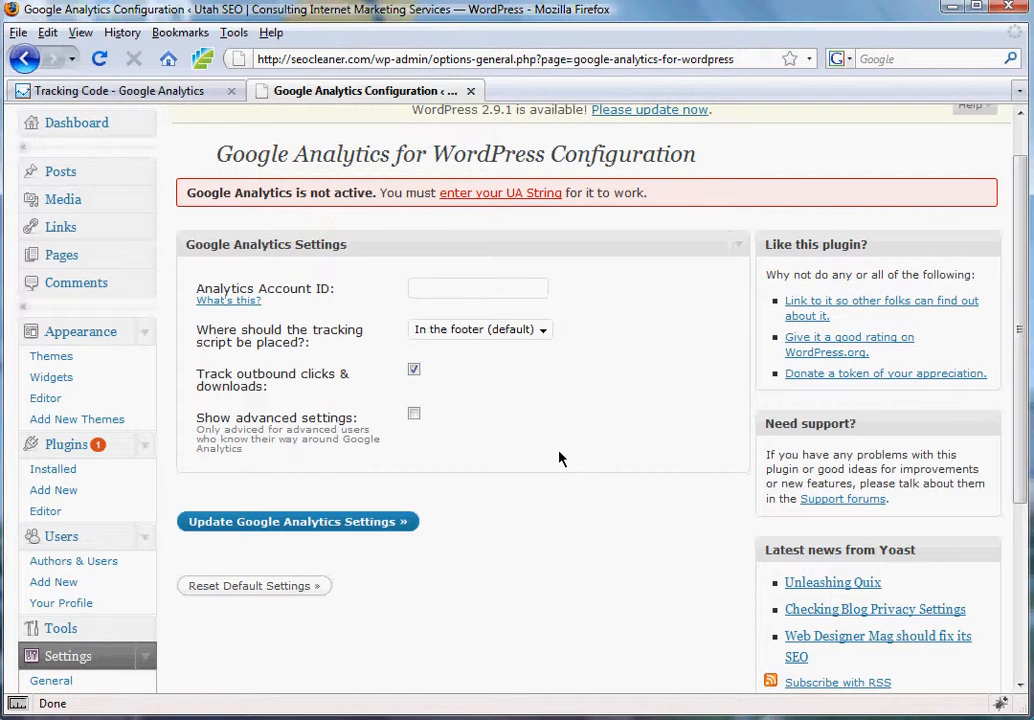
Step: Keep the tracking script placement at "In the footer (default)" and show the plugin's advanced settings
{"action": "left_click", "coordinate": [503, 332]}
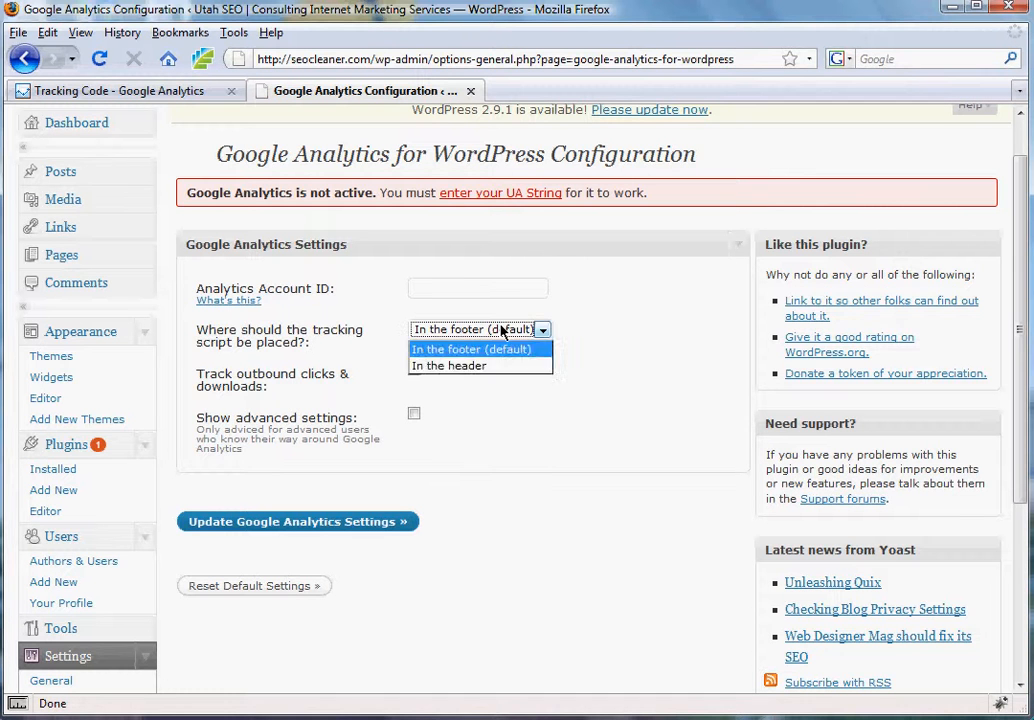
{"action": "left_click", "coordinate": [503, 332]}
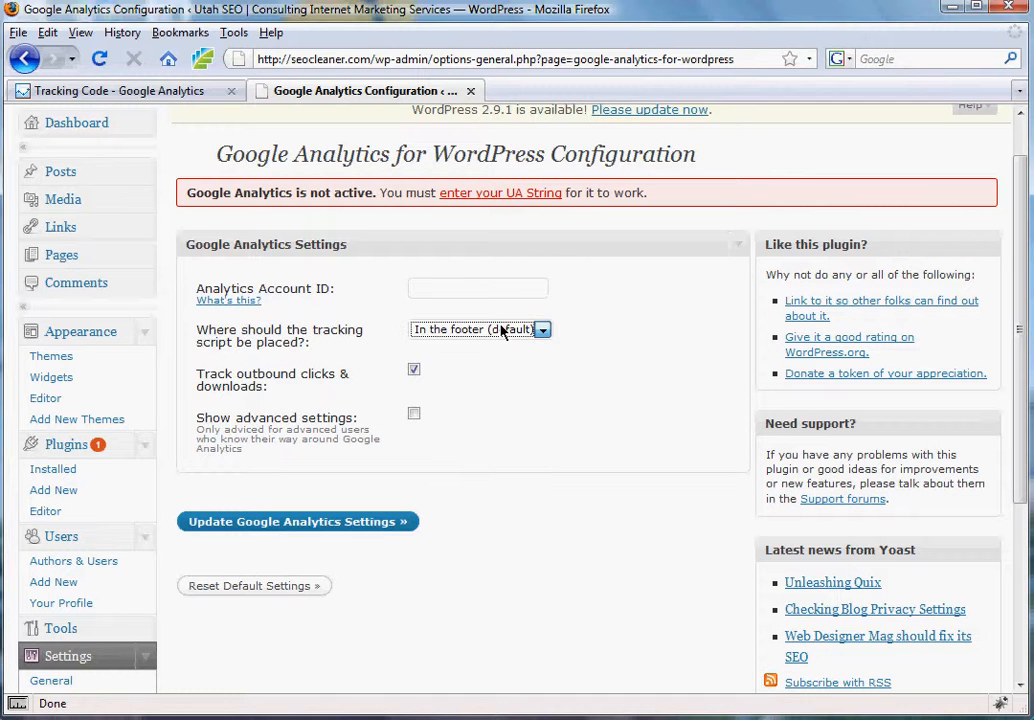
{"action": "left_click", "coordinate": [414, 414]}
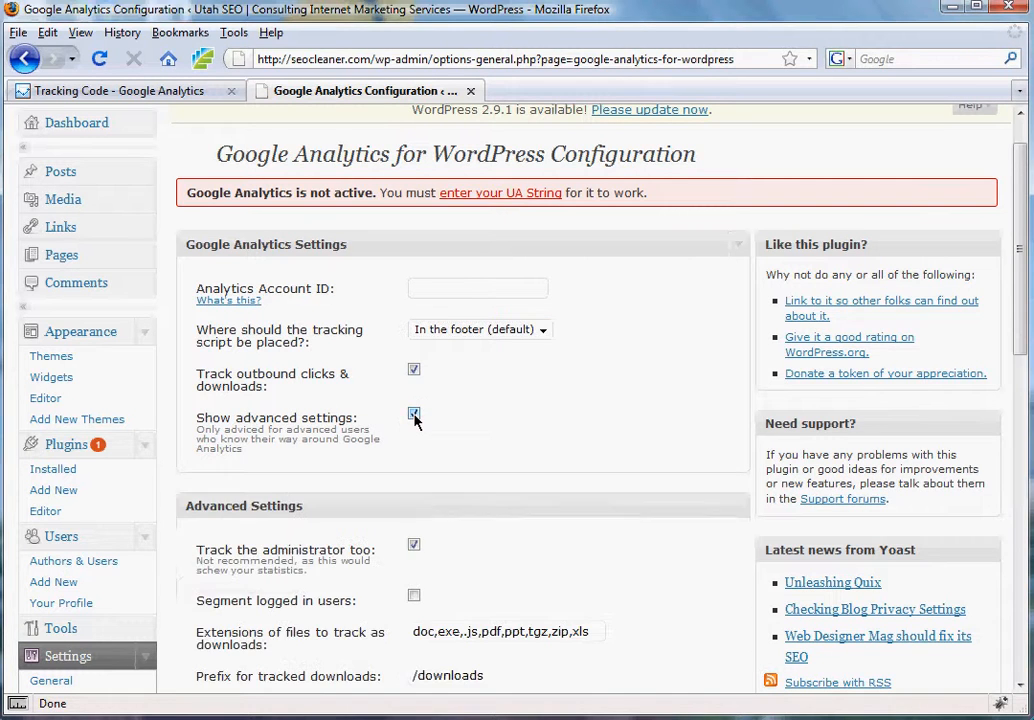
{"action": "scroll", "coordinate": [583, 494], "scroll_direction": "down", "scroll_amount": 5}
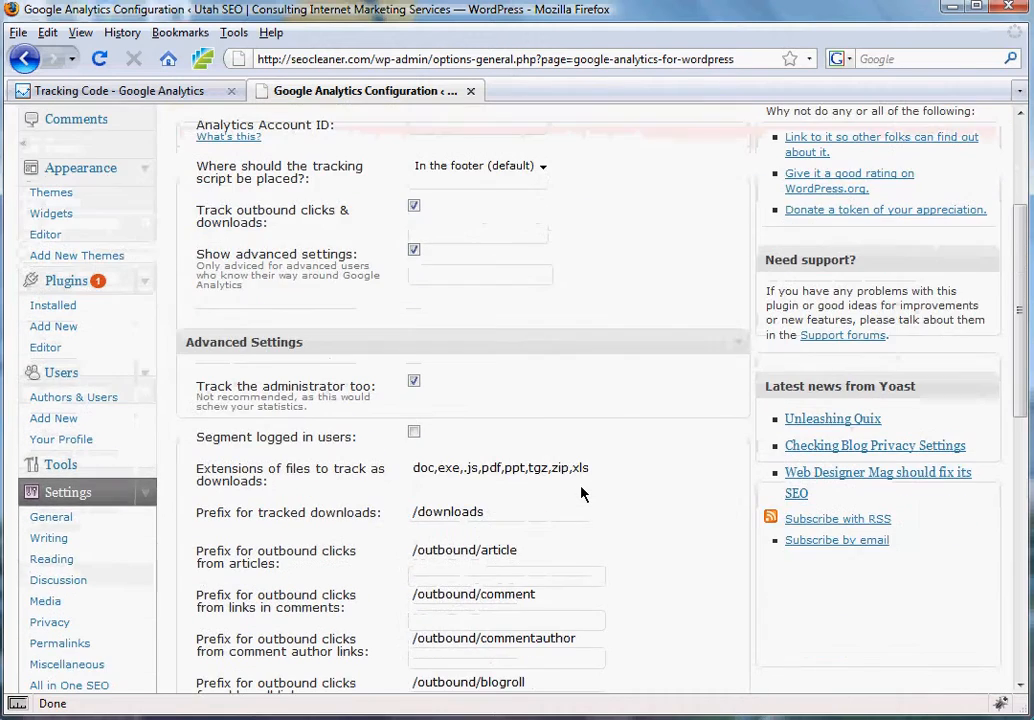
Step: Look over the plugin's advanced settings and hide them again, leaving their values as they are
{"action": "scroll", "coordinate": [583, 494], "scroll_direction": "down", "scroll_amount": 1}
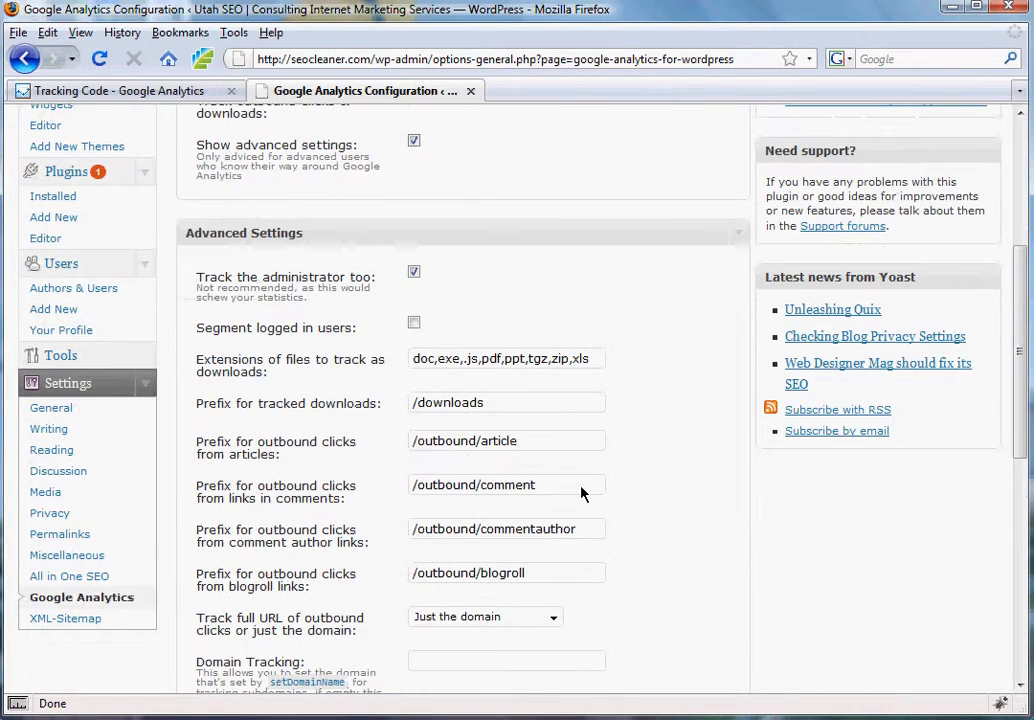
{"action": "scroll", "coordinate": [583, 494], "scroll_direction": "down", "scroll_amount": 3}
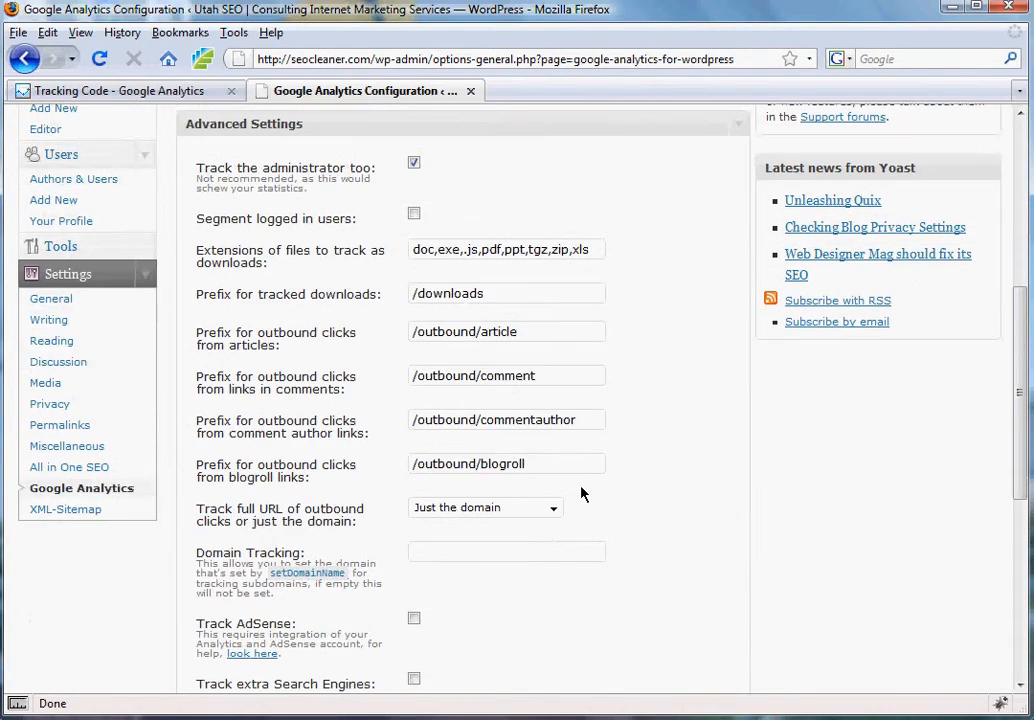
{"action": "scroll", "coordinate": [583, 494], "scroll_direction": "up", "scroll_amount": 4}
{"action": "scroll", "coordinate": [583, 494], "scroll_direction": "up", "scroll_amount": 2}
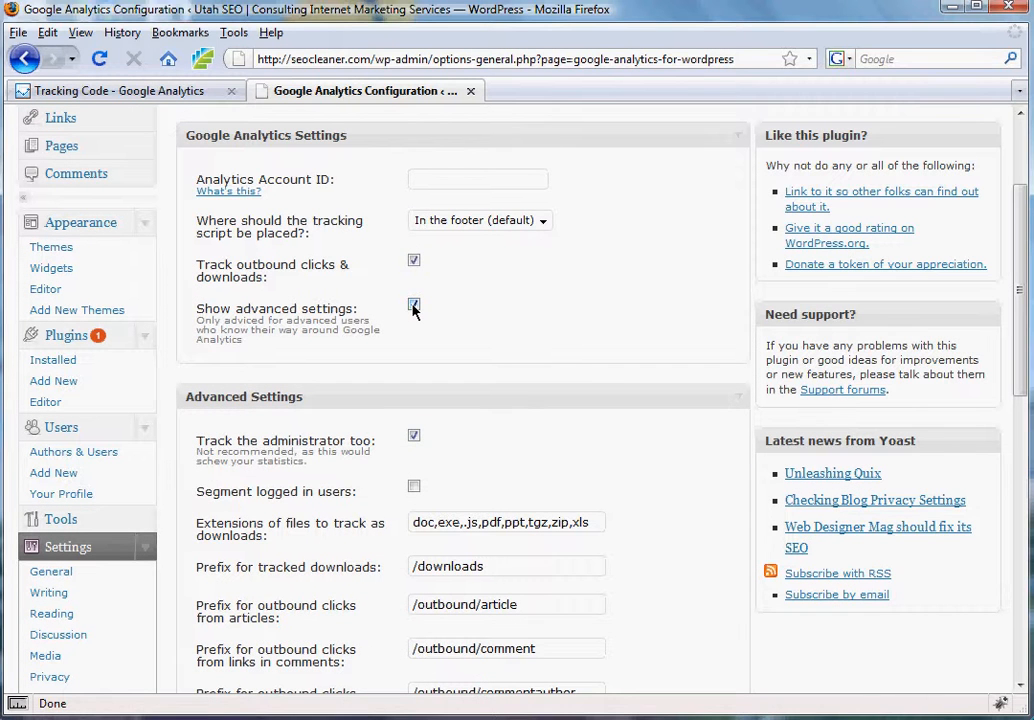
{"action": "left_click", "coordinate": [413, 305]}
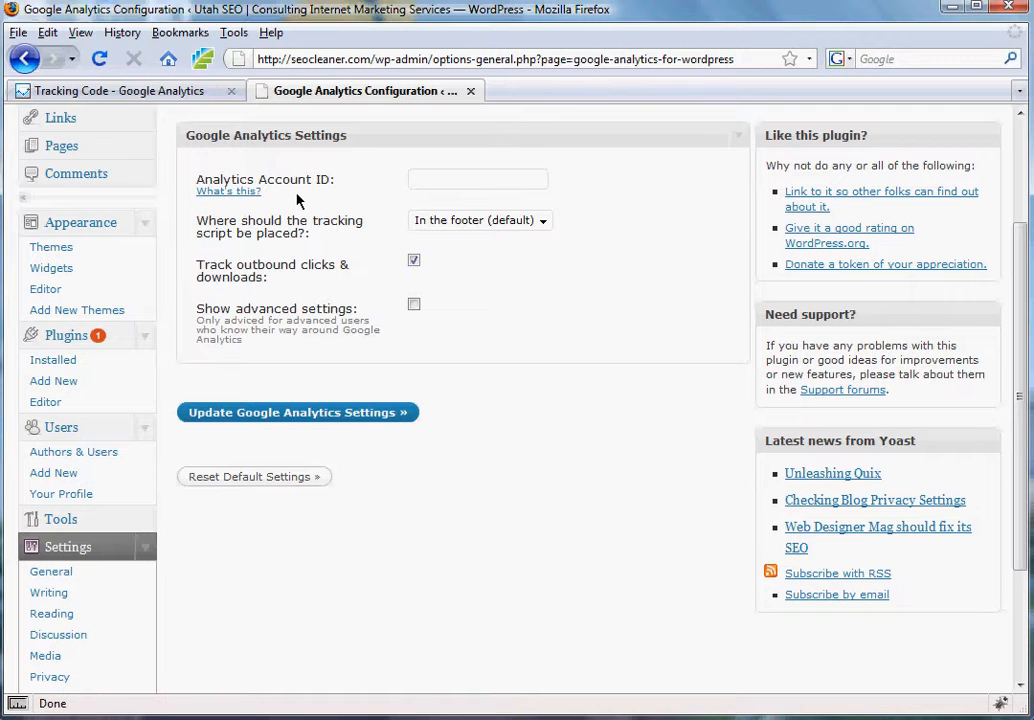
Step: Switch to the Google Analytics tracking code page and copy the Web Property ID of the seocleaner.com/ profile
{"action": "left_click", "coordinate": [127, 92]}
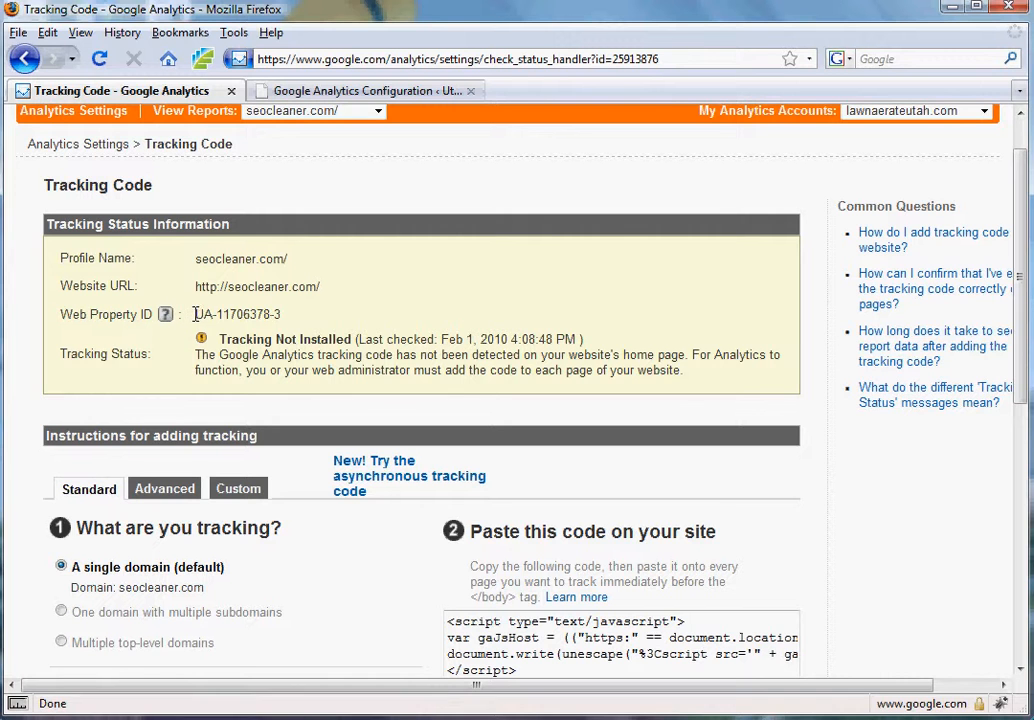
{"action": "left_click_drag", "start_coordinate": [196, 314], "coordinate": [281, 320]}
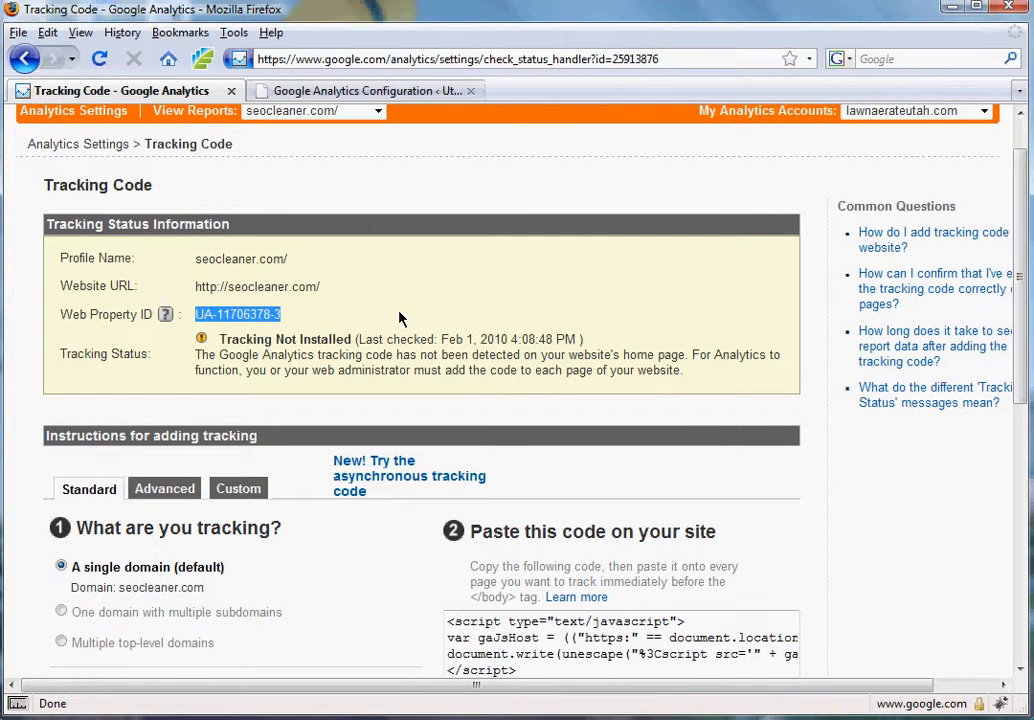
{"action": "right_click", "coordinate": [208, 316]}
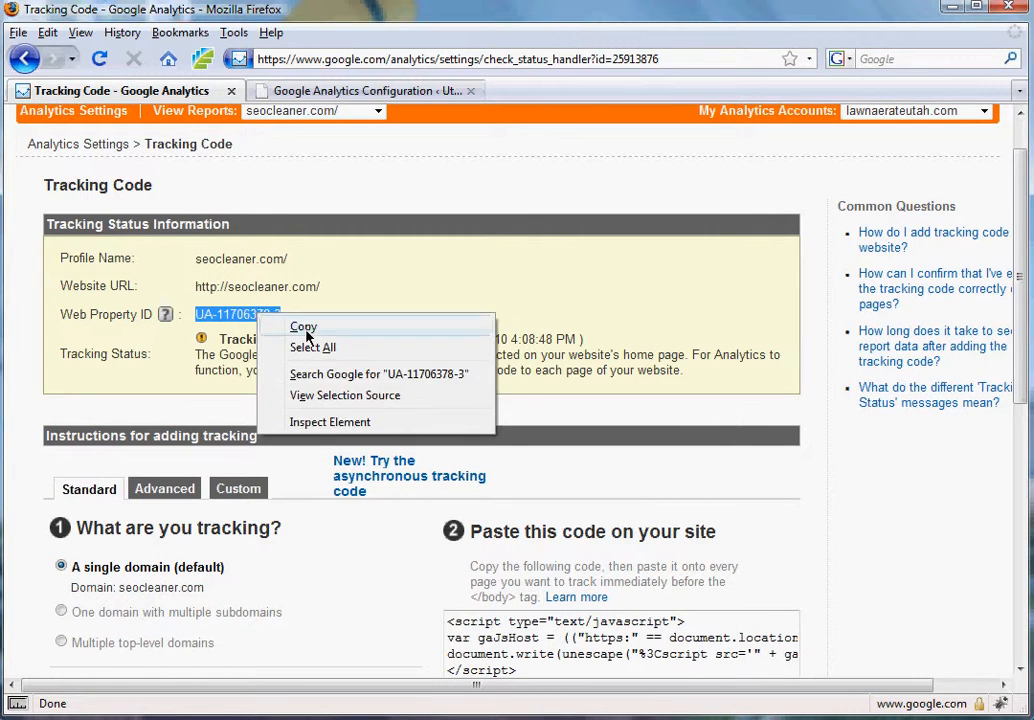
{"action": "left_click", "coordinate": [310, 329]}
Step: Return to the WordPress plugin configuration, paste the copied ID as the Analytics Account ID and update the settings
{"action": "left_click", "coordinate": [336, 92]}
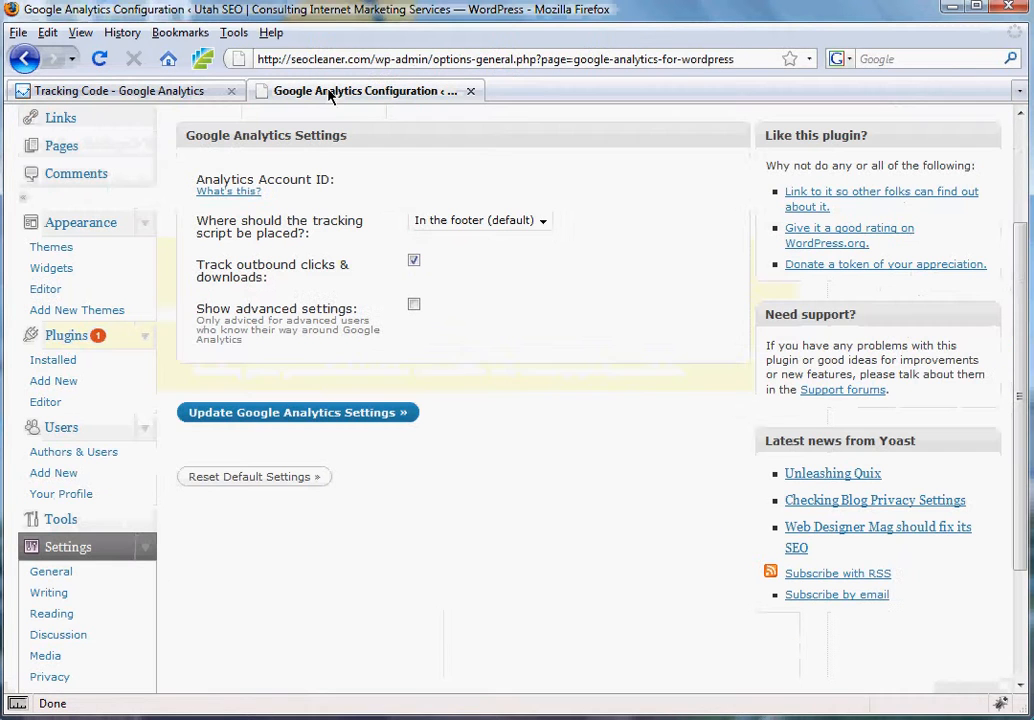
{"action": "right_click", "coordinate": [456, 183]}
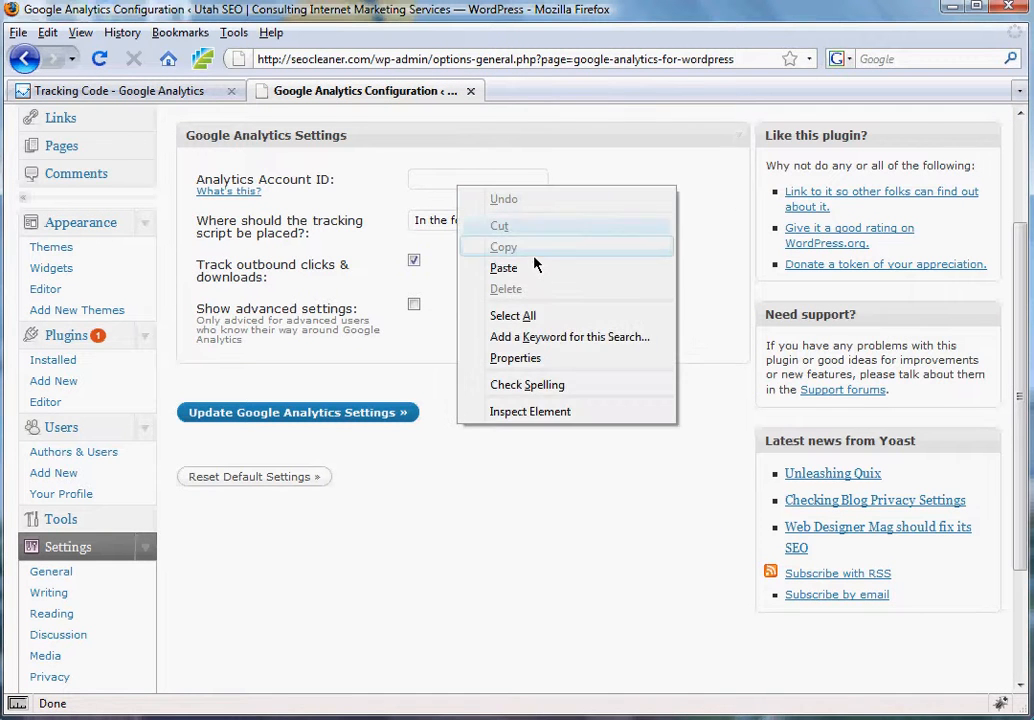
{"action": "left_click", "coordinate": [537, 268]}
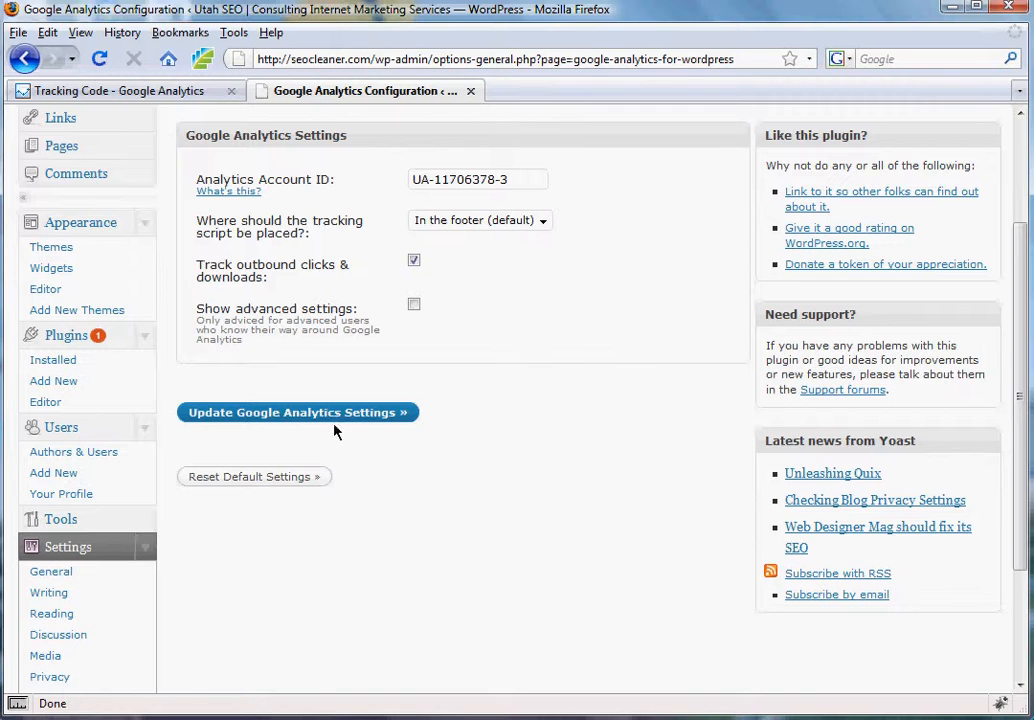
{"action": "left_click", "coordinate": [293, 414]}
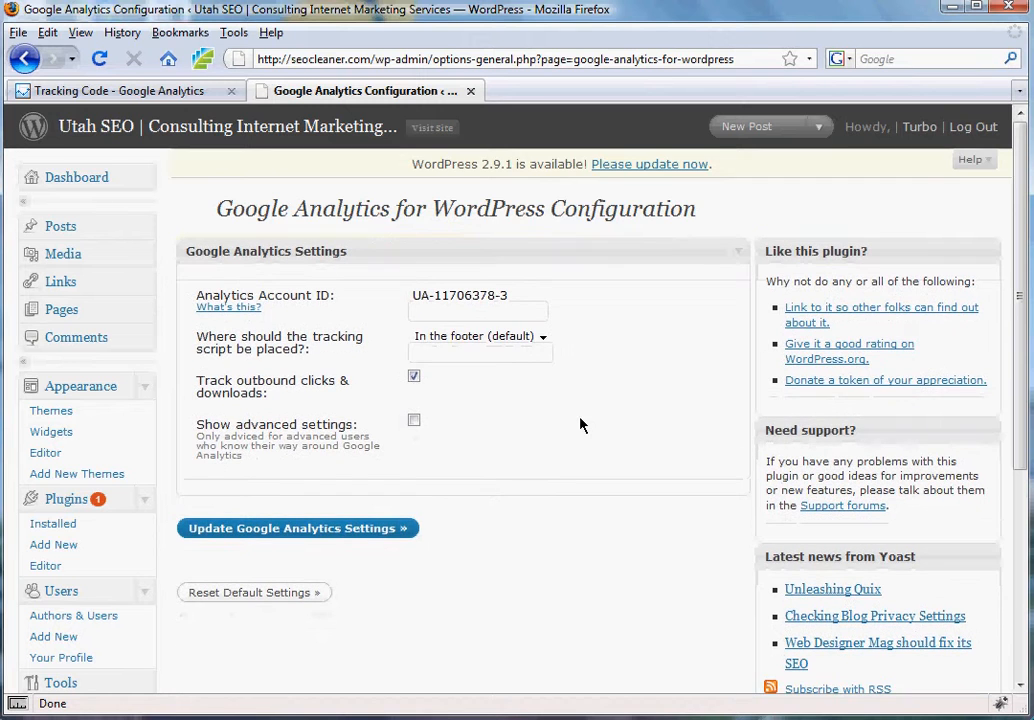
Step: Go back to the Google Analytics tracking code page and save and finish the seocleaner.com/ profile setup
{"action": "left_click", "coordinate": [176, 93]}
{"action": "scroll", "coordinate": [436, 394], "scroll_direction": "up", "scroll_amount": 1}
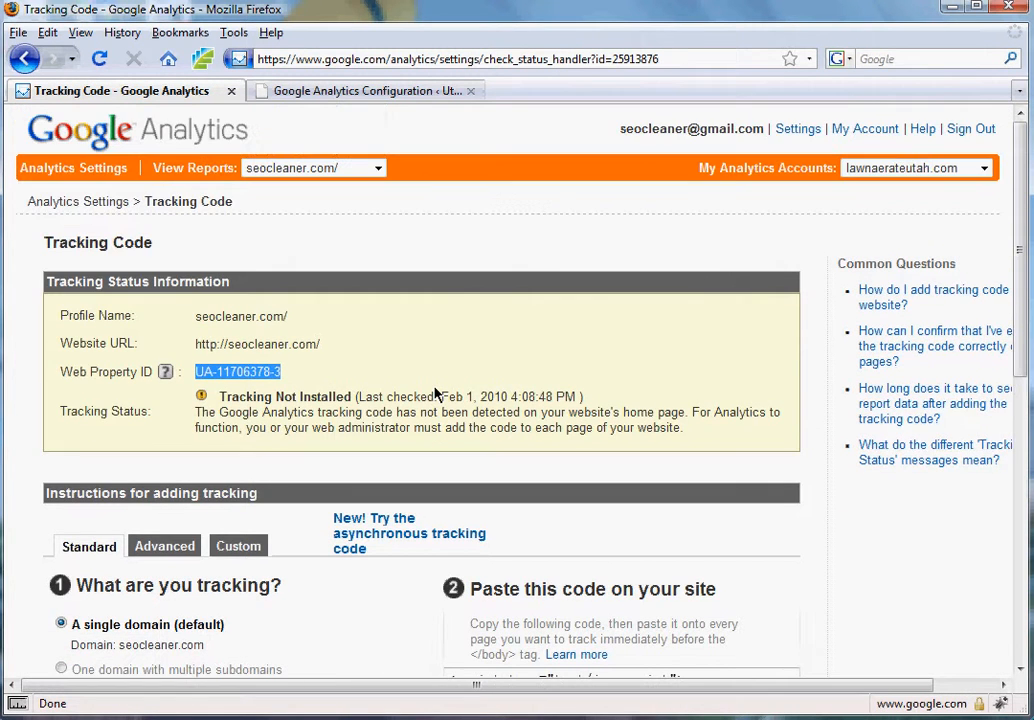
{"action": "scroll", "coordinate": [436, 394], "scroll_direction": "down", "scroll_amount": 12}
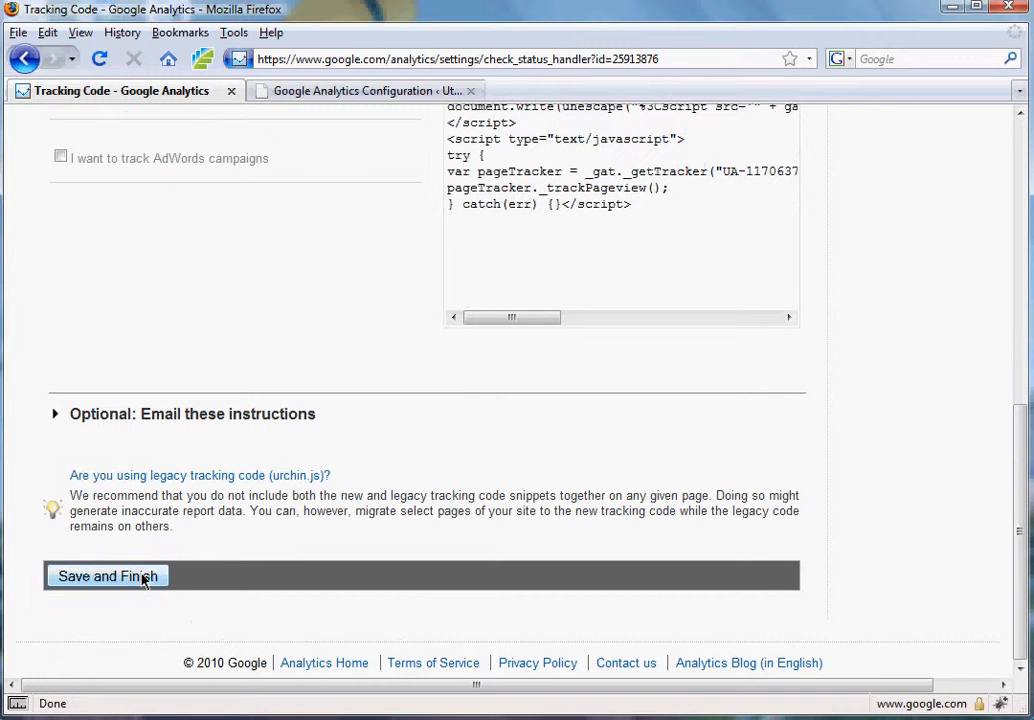
{"action": "left_click", "coordinate": [140, 577]}
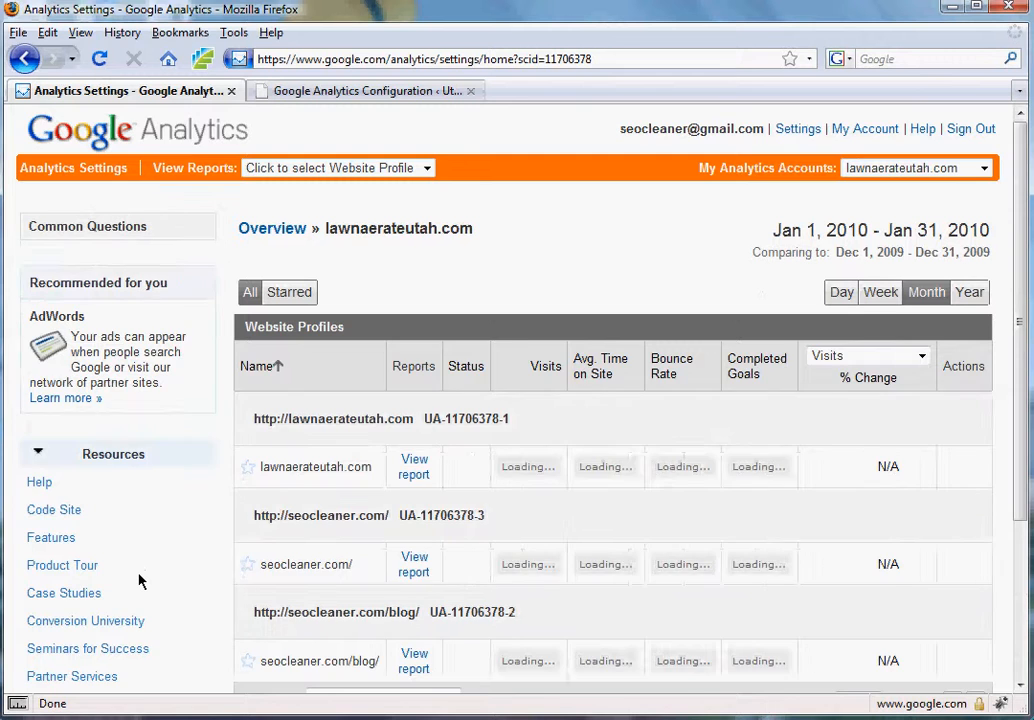
{"action": "scroll", "coordinate": [140, 580], "scroll_direction": "down", "scroll_amount": 2}
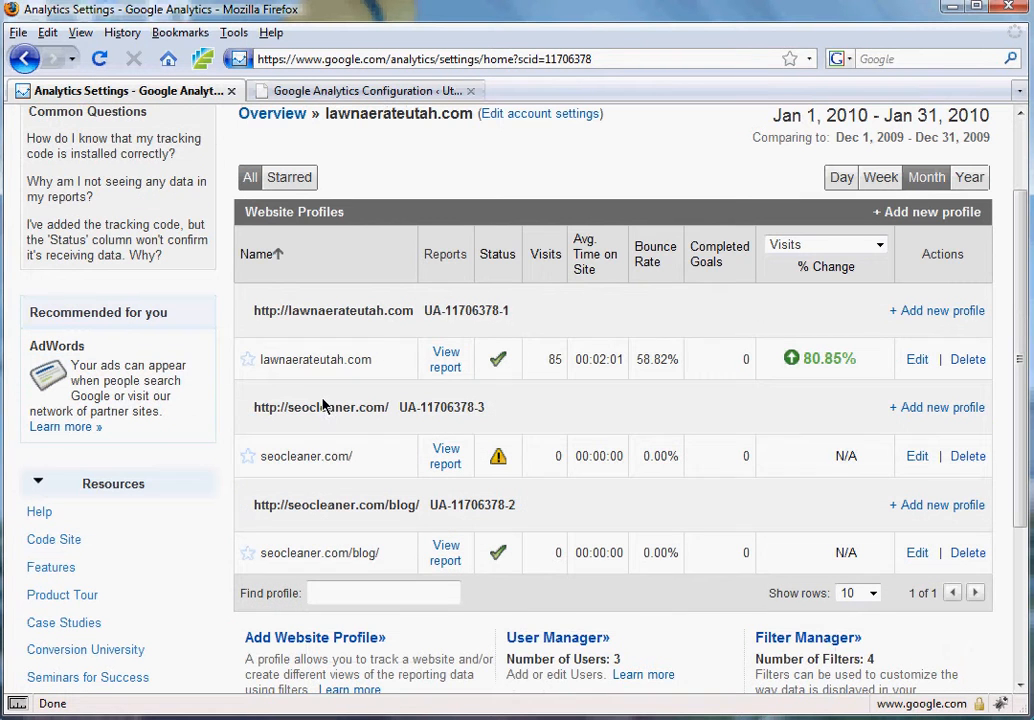
{"action": "left_click_drag", "start_coordinate": [253, 408], "coordinate": [422, 413]}
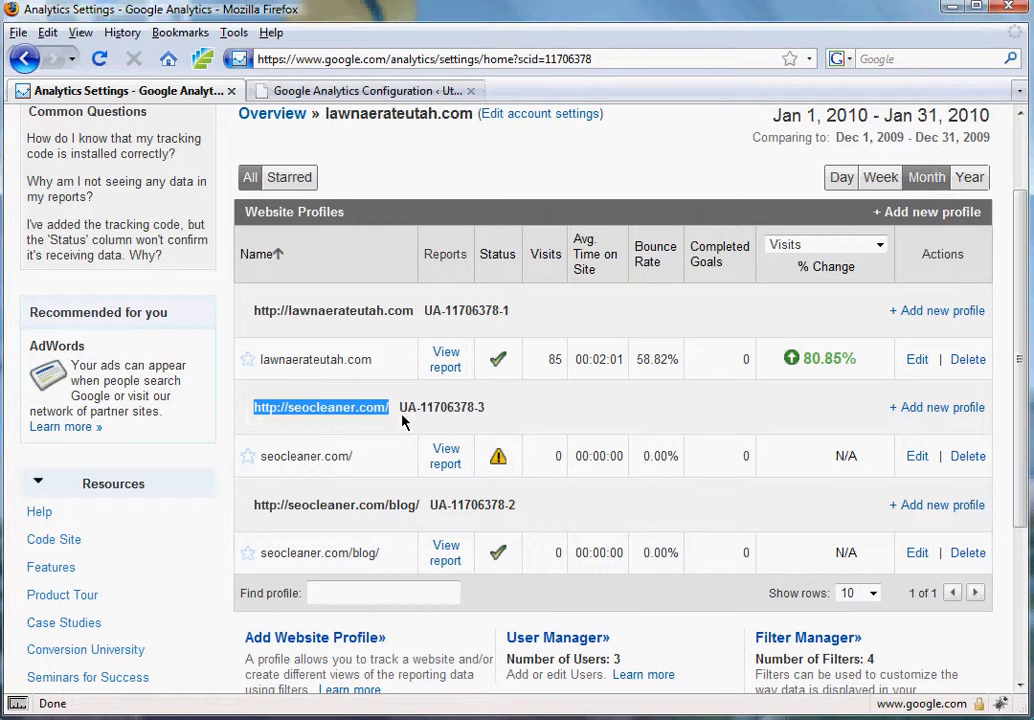
{"action": "scroll", "coordinate": [432, 449], "scroll_direction": "down", "scroll_amount": 1}
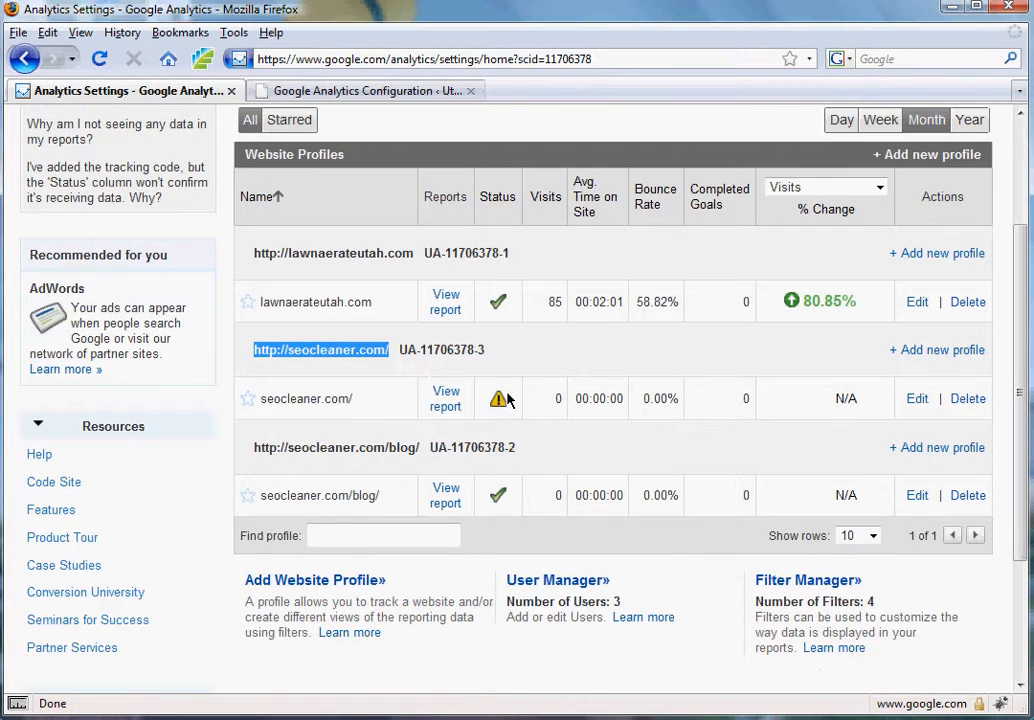
Step: Open the report of the seocleaner.com/ profile and examine its dashboard's visits graph, site usage and overview sections
{"action": "mouse_move", "coordinate": [500, 411]}
{"action": "left_click", "coordinate": [444, 408]}
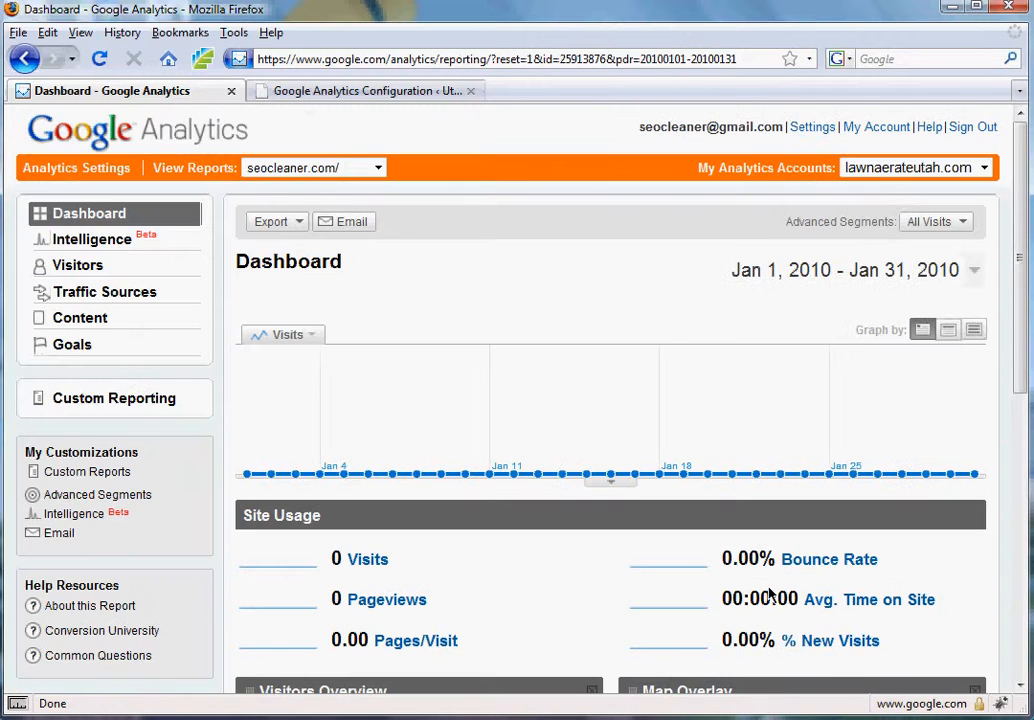
{"action": "scroll", "coordinate": [800, 588], "scroll_direction": "down", "scroll_amount": 2}
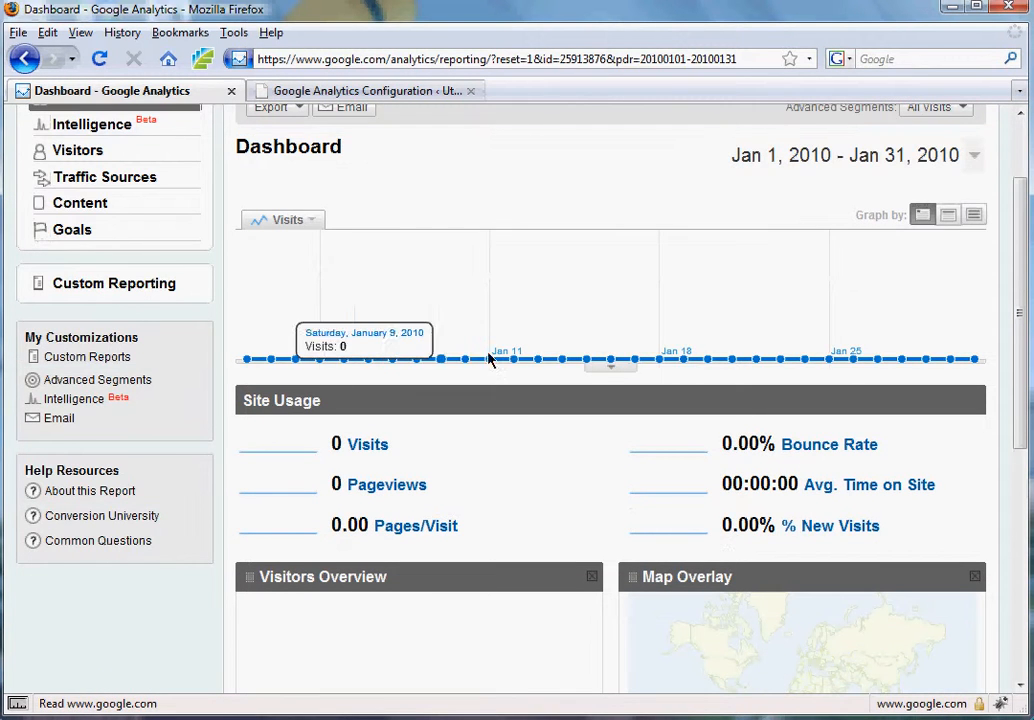
{"action": "scroll", "coordinate": [697, 511], "scroll_direction": "down", "scroll_amount": 2}
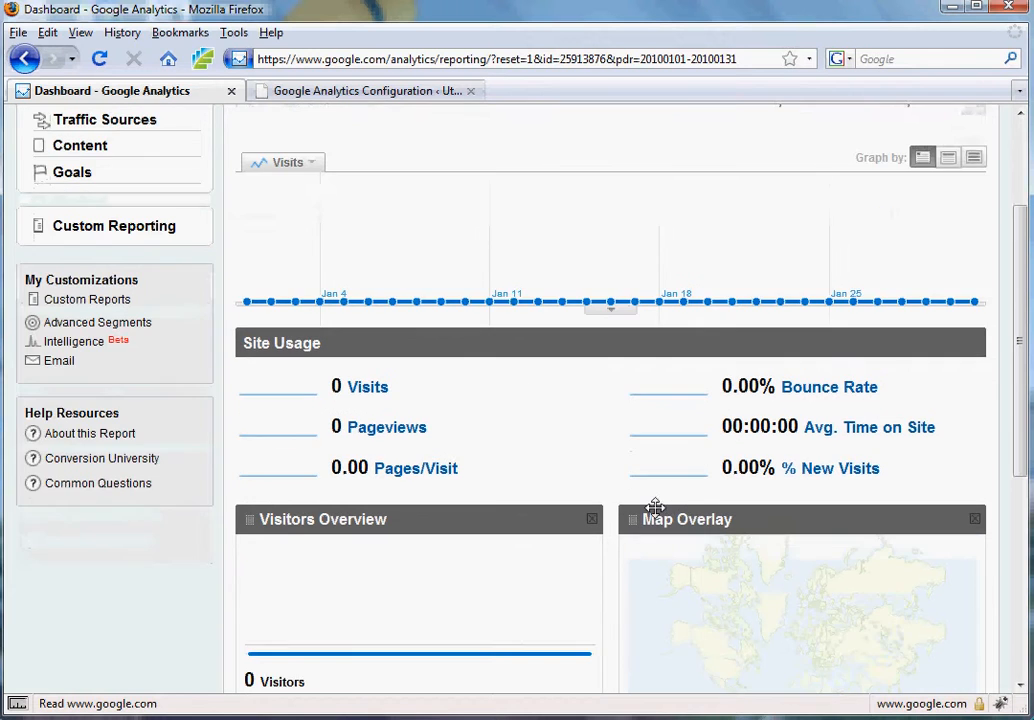
{"action": "scroll", "coordinate": [632, 510], "scroll_direction": "up", "scroll_amount": 3}
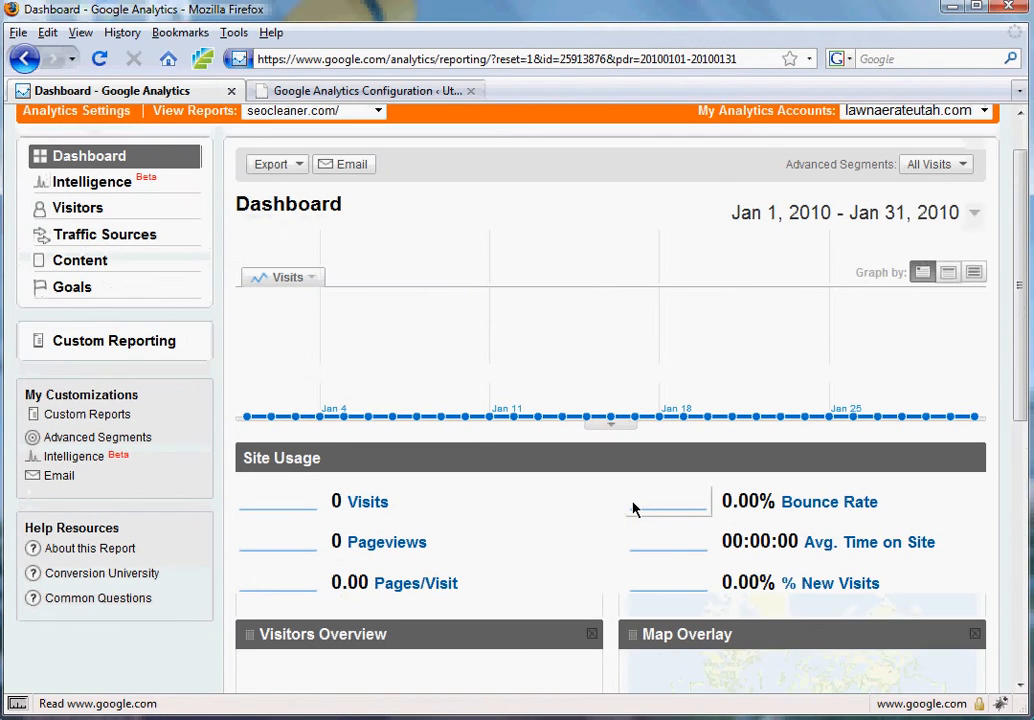